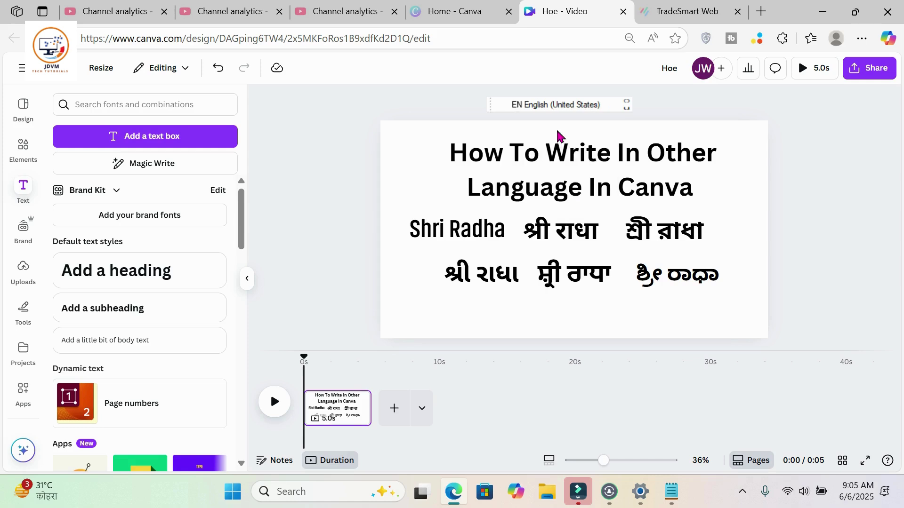
Step: Cycle the keyboard input language through Punjabi (India) and Sanskrit (India) to Hindi (India)
click(549, 106)
click(556, 172)
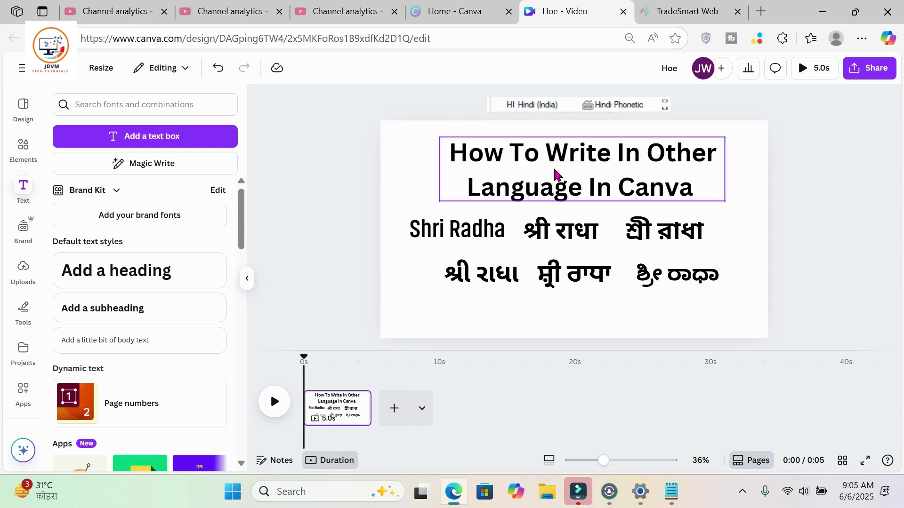
click(537, 105)
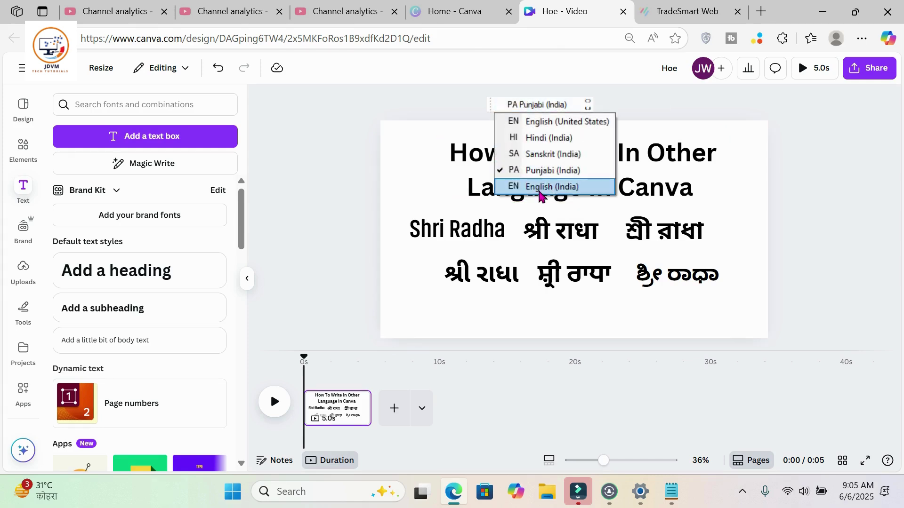
click(551, 155)
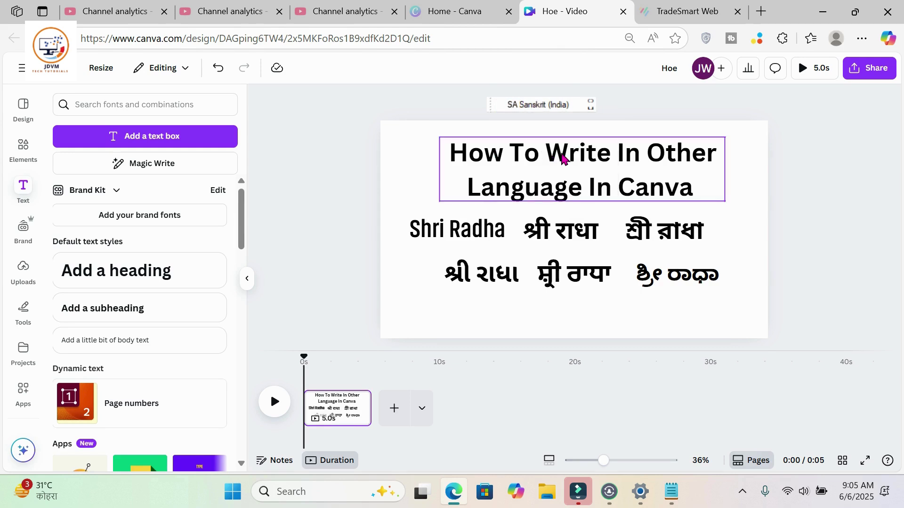
click(534, 105)
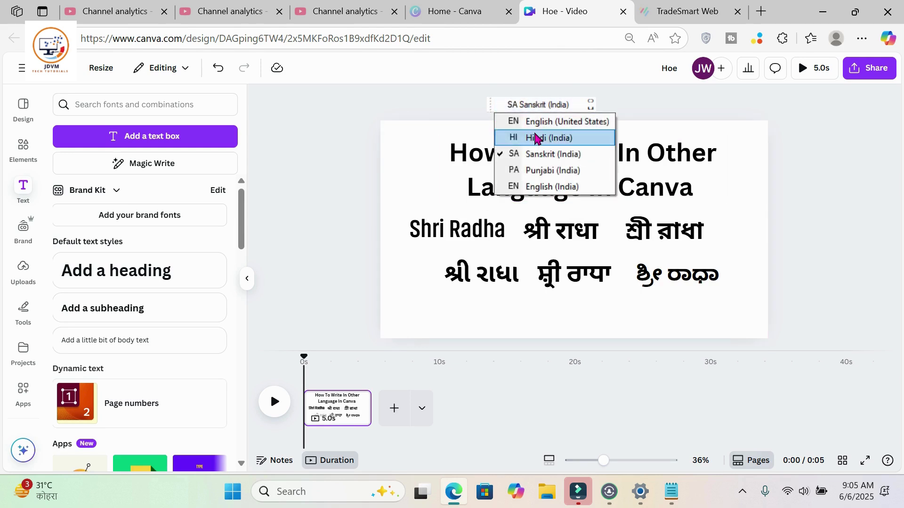
click(535, 137)
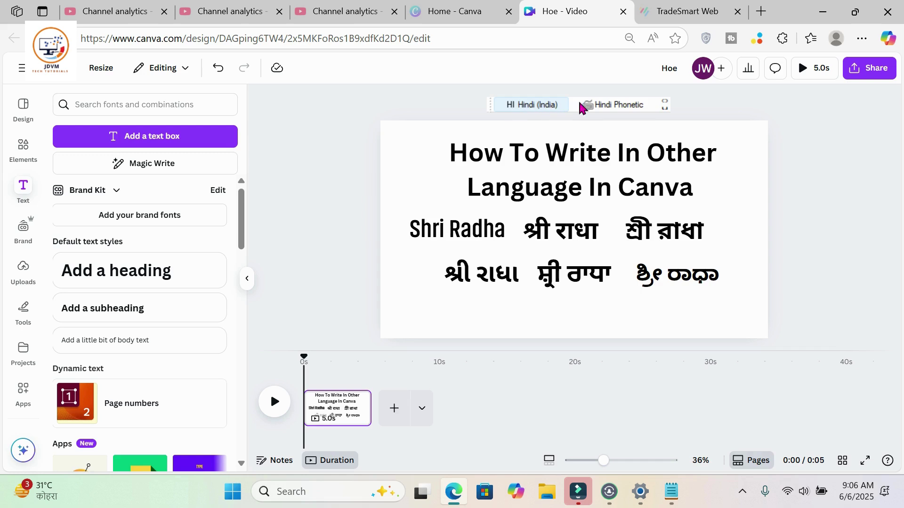
Step: Cycle the input language through Sanskrit (India) and Punjabi (India), returning to English (United States)
click(545, 106)
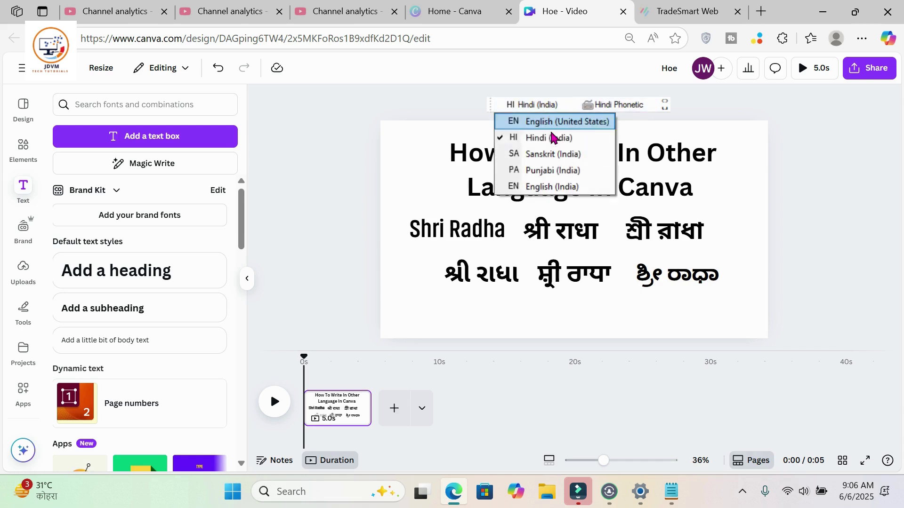
click(548, 154)
click(535, 105)
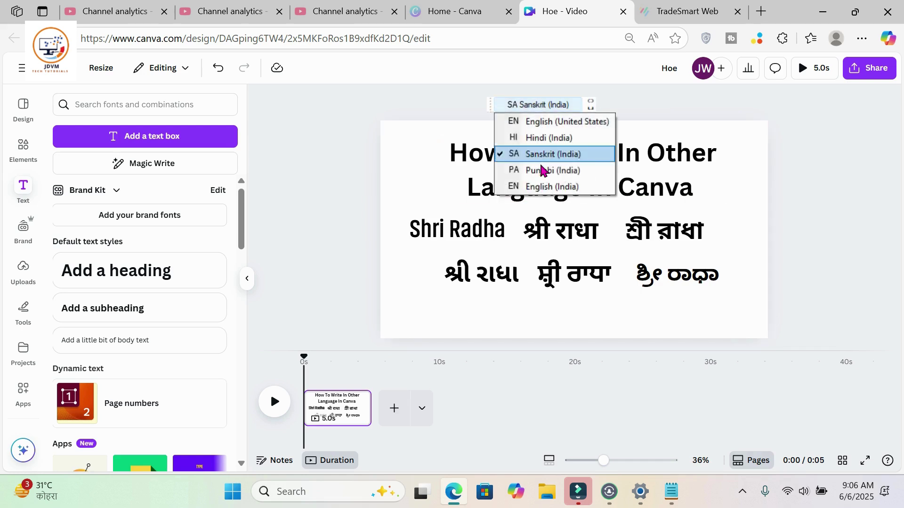
click(541, 170)
click(543, 106)
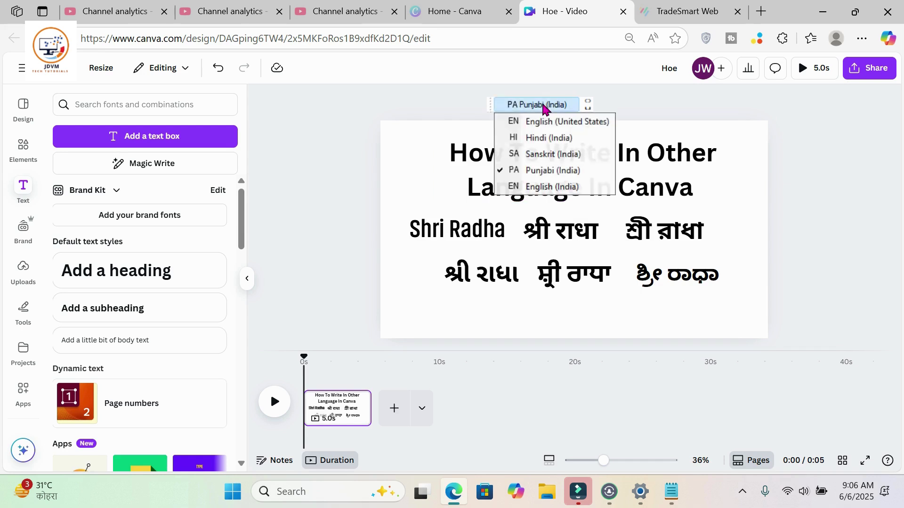
click(548, 123)
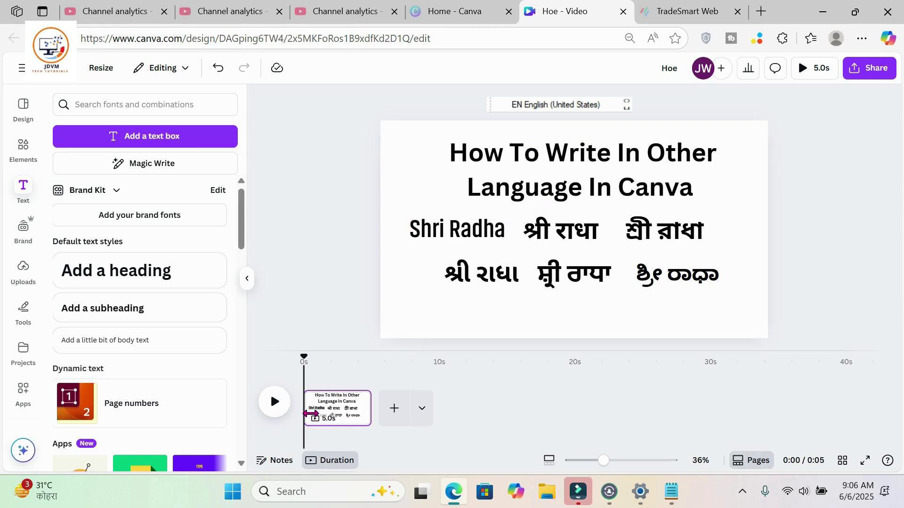
Step: Search Windows for "language" and open the language and keyboard options in the system settings
mouse_move(310, 430)
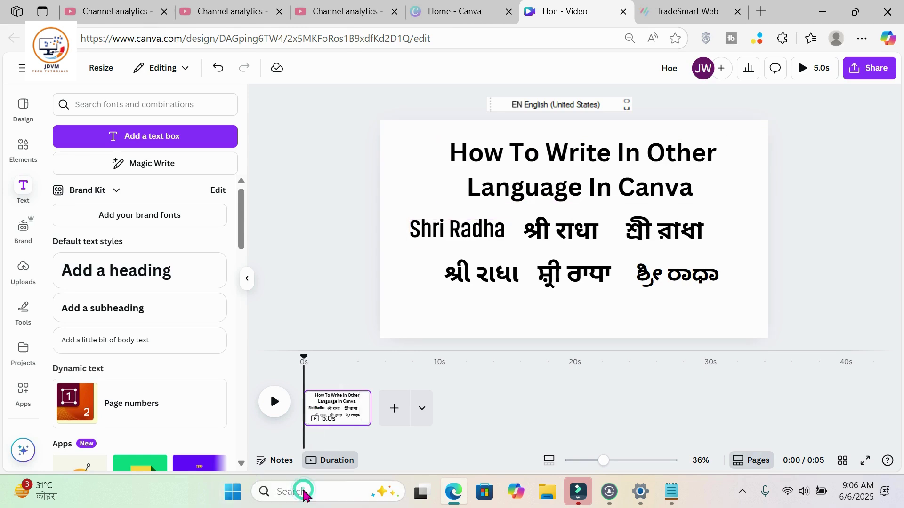
click(355, 483)
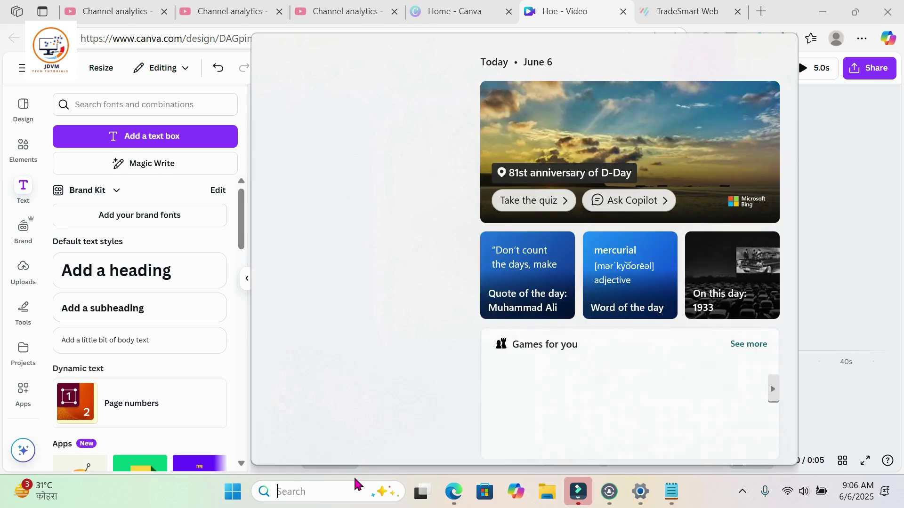
click(318, 493)
text(la)
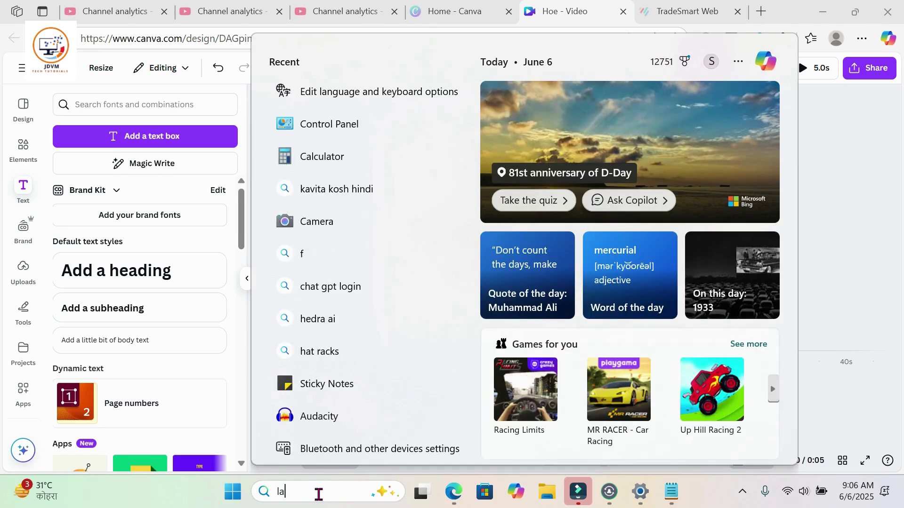
text(nguage)
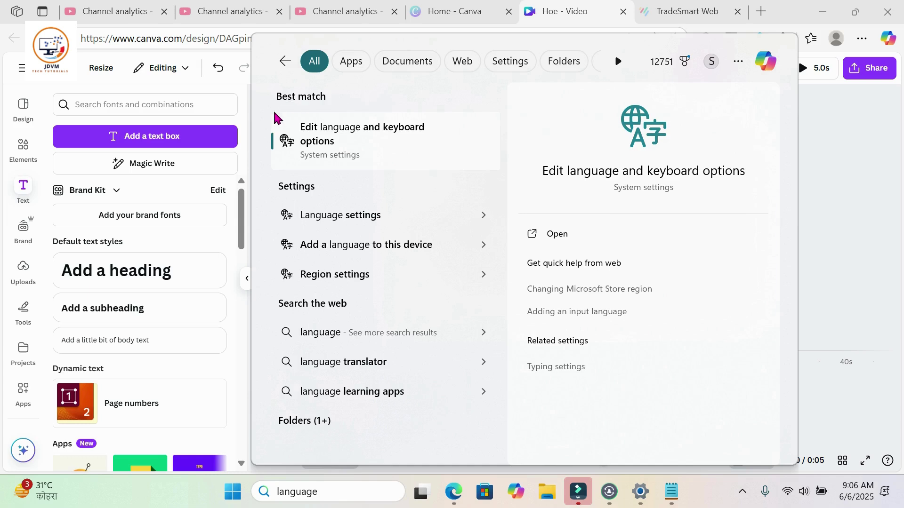
click(344, 136)
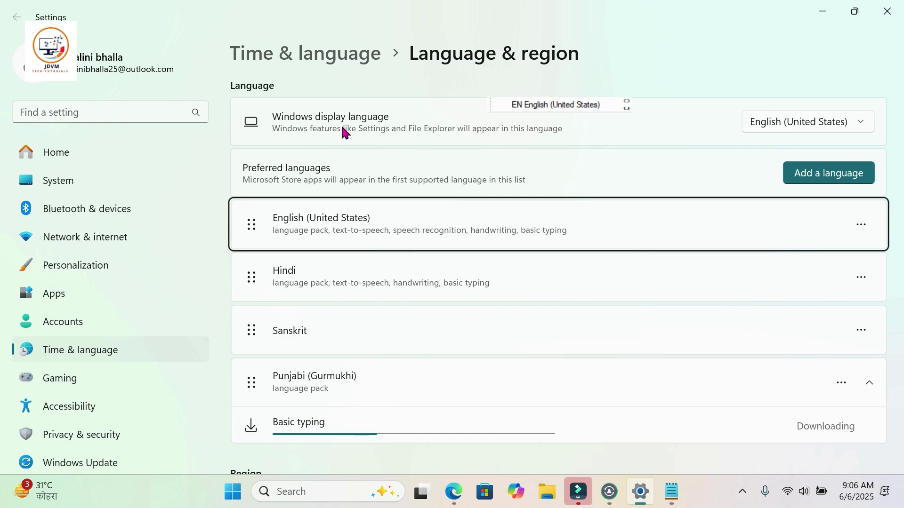
Step: Start adding a preferred language and search the installable languages for "punjabi"
scroll(436, 283, down, 1)
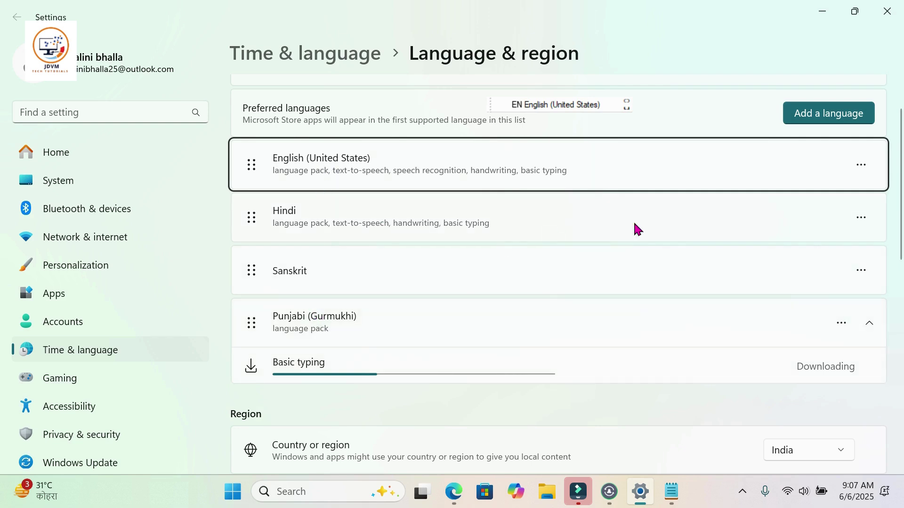
click(834, 116)
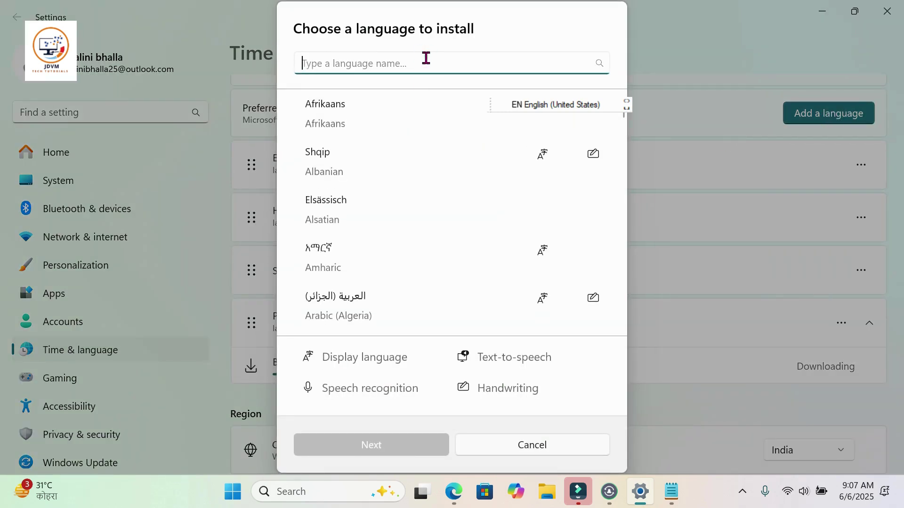
text(punjabi)
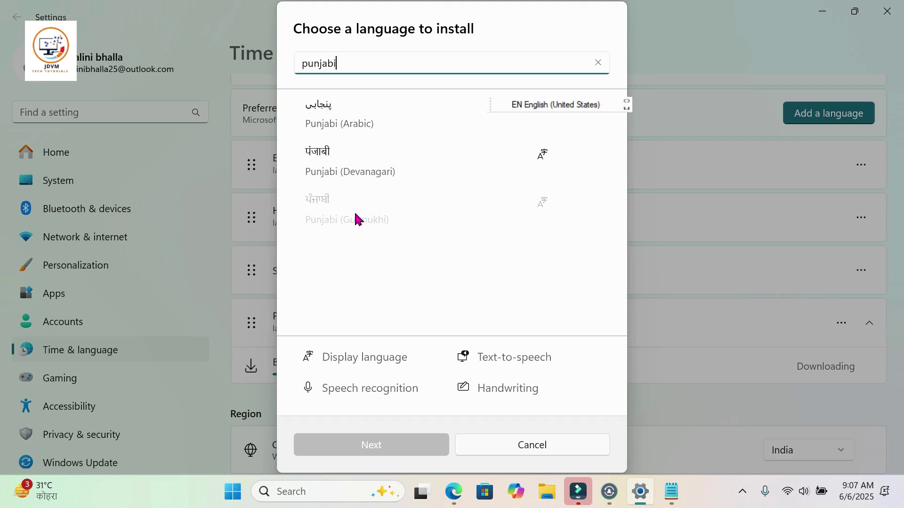
Step: Replace the language search with "gujrati", shortening it to "guj" to find Gujarati
key(BackSpace)
key(BackSpace)
key(BackSpace)
key(BackSpace)
key(BackSpace)
key(BackSpace)
key(BackSpace)
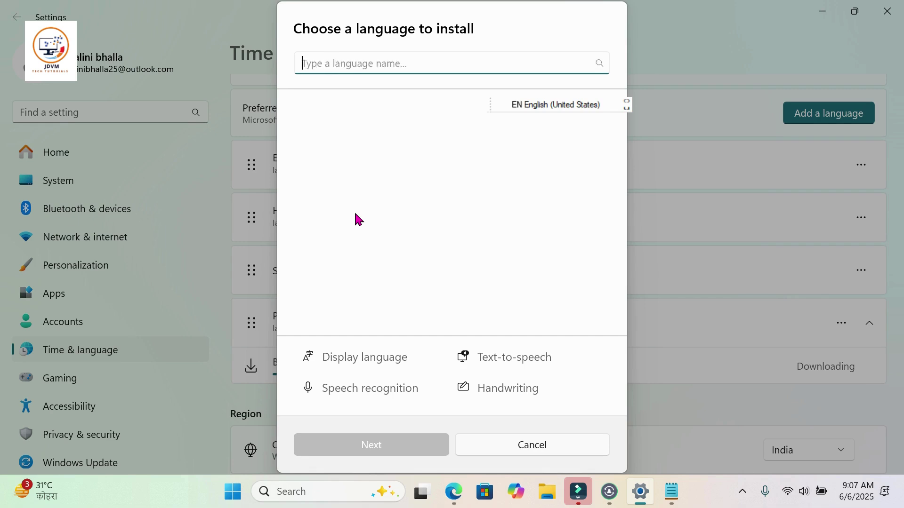
text(gujrati)
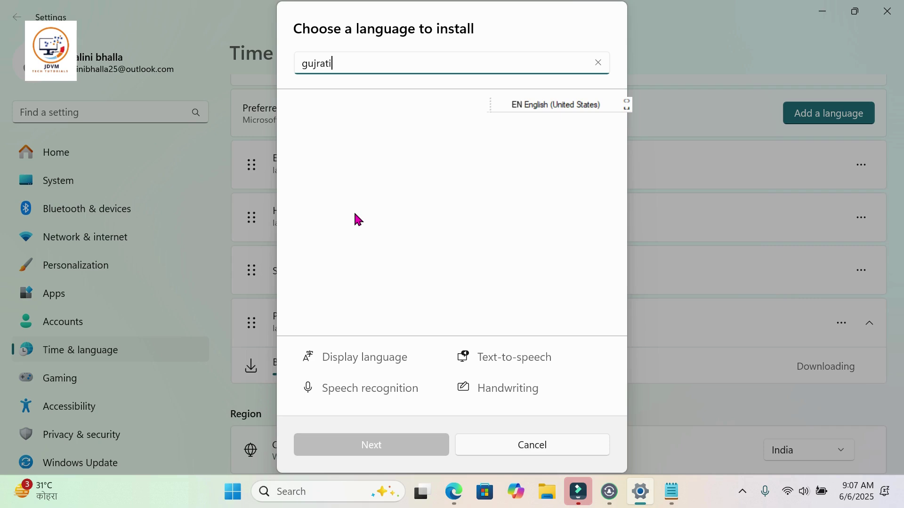
key(BackSpace)
key(BackSpace)
key(BackSpace)
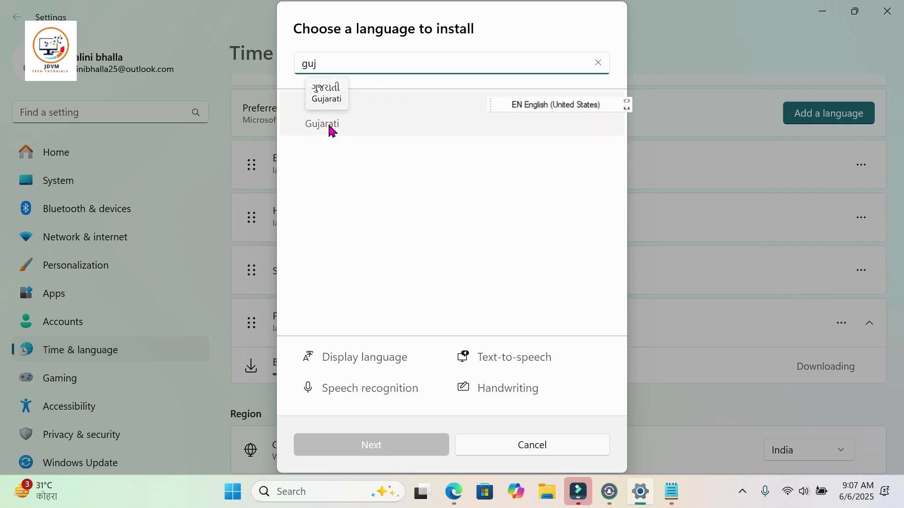
Step: Search the installable languages for Bengali, trying "bangali" and "bang" before correcting the term to "beng"
key(BackSpace)
key(BackSpace)
key(BackSpace)
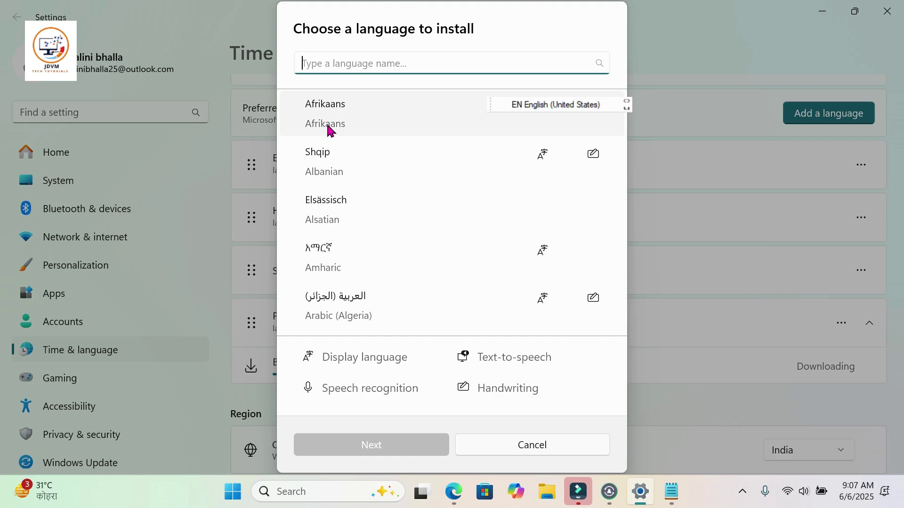
text(bangali)
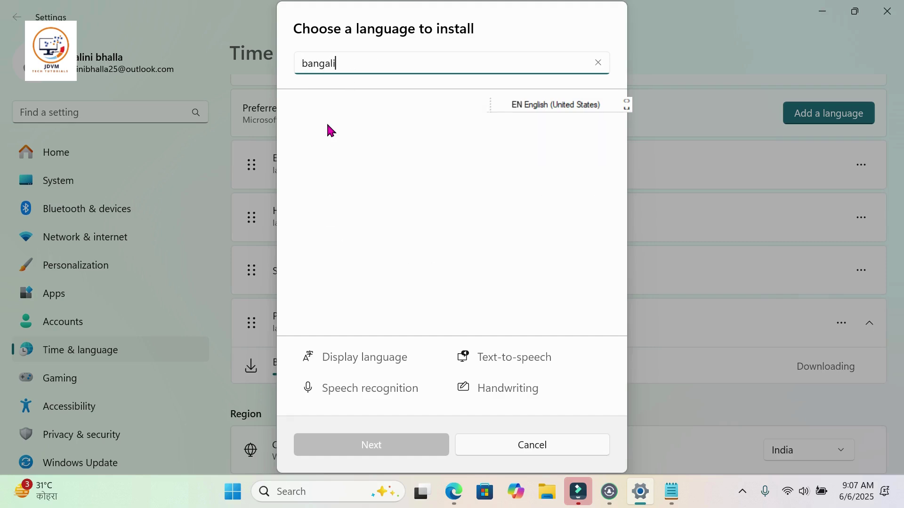
key(BackSpace)
key(BackSpace)
key(BackSpace)
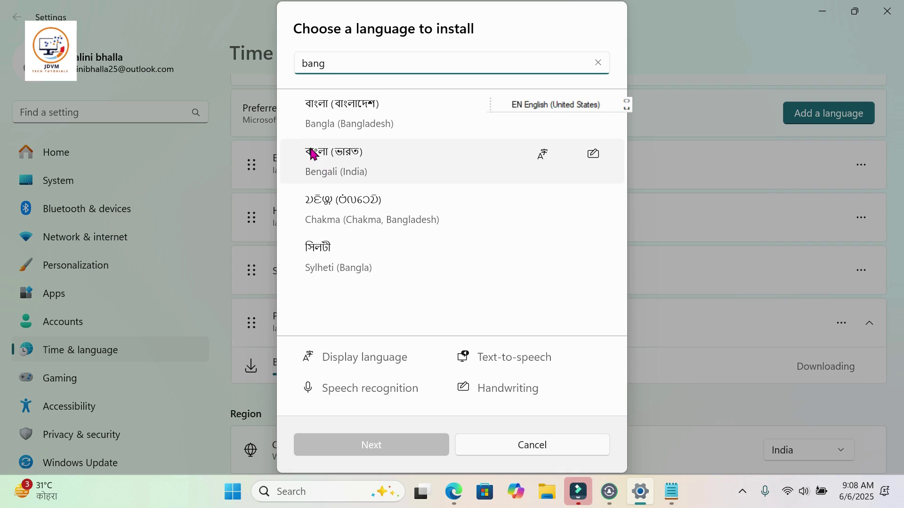
click(313, 64)
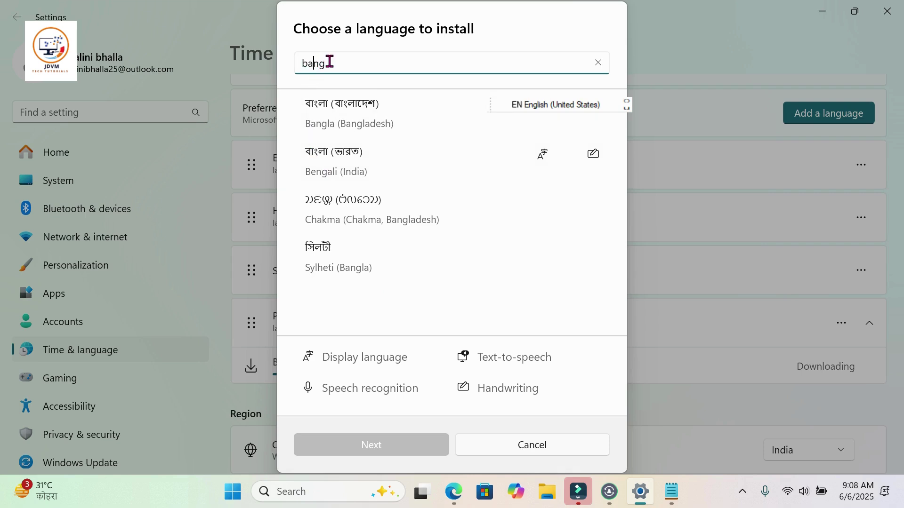
key(BackSpace)
text(e)
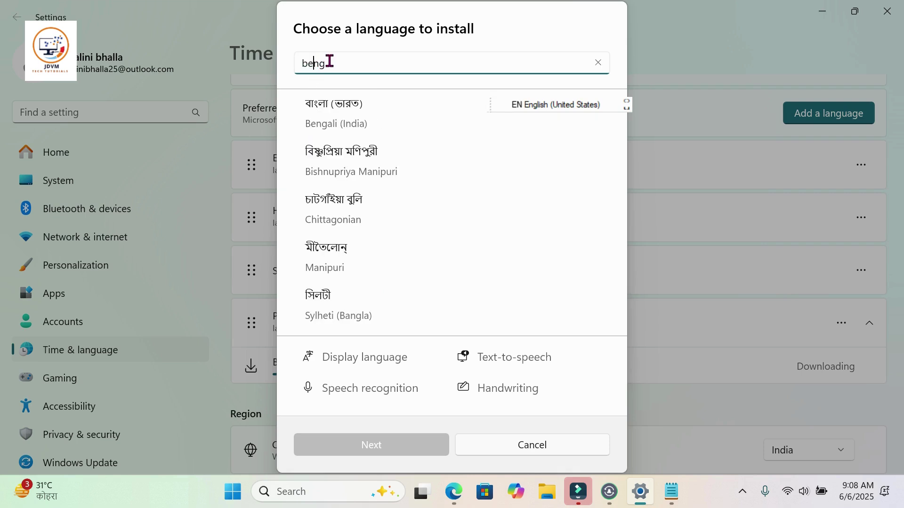
Step: Search the installable languages for "kanna" to find Kannada, and close the language chooser without installing anything
drag(329, 61, 296, 62)
key(BackSpace)
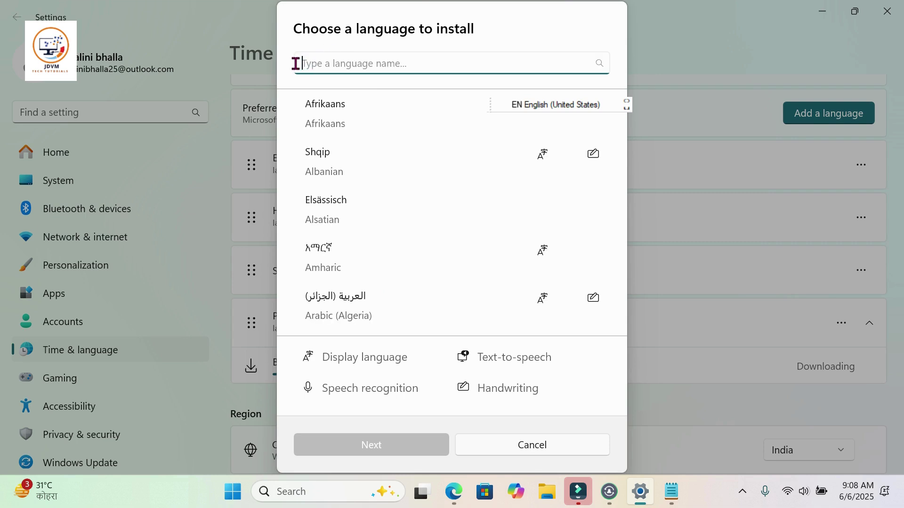
text(kann)
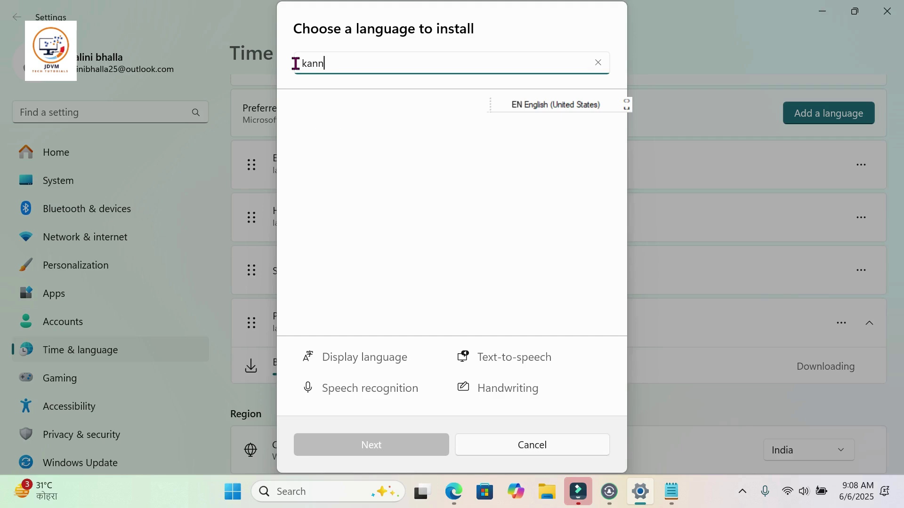
text(a)
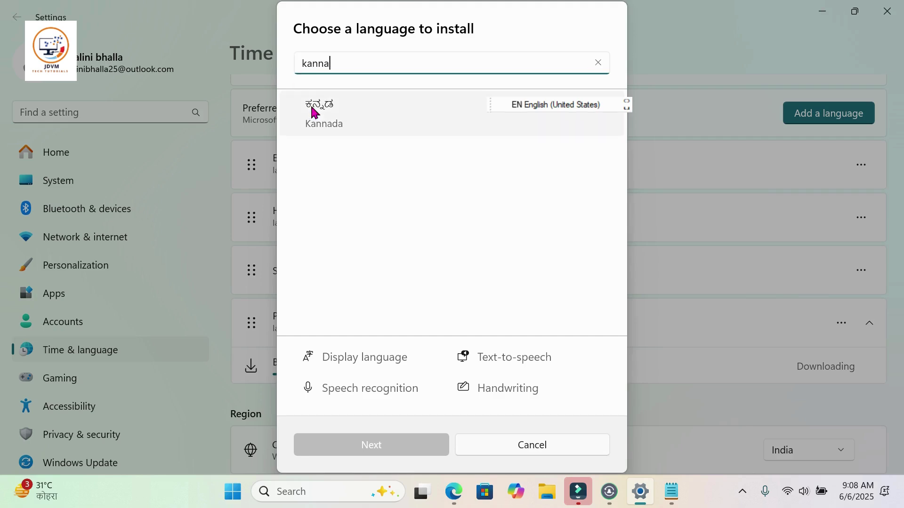
drag(348, 60, 283, 66)
key(BackSpace)
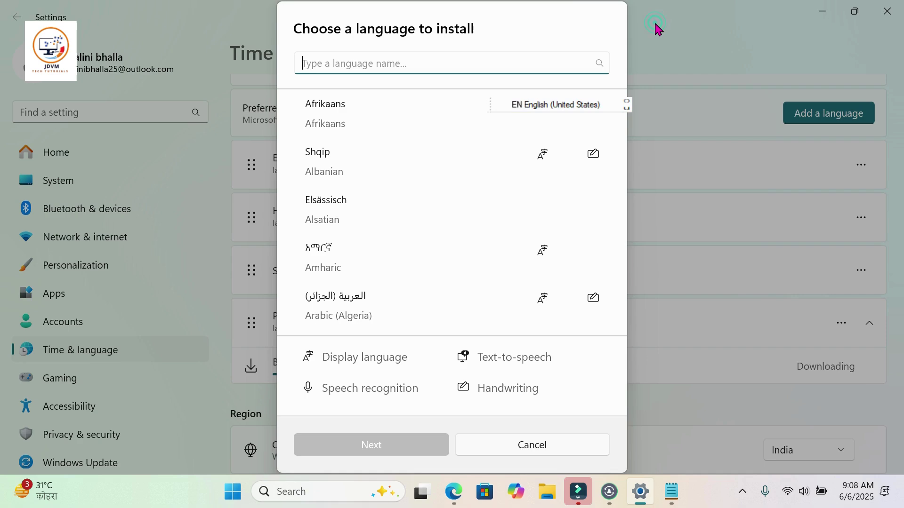
click(522, 443)
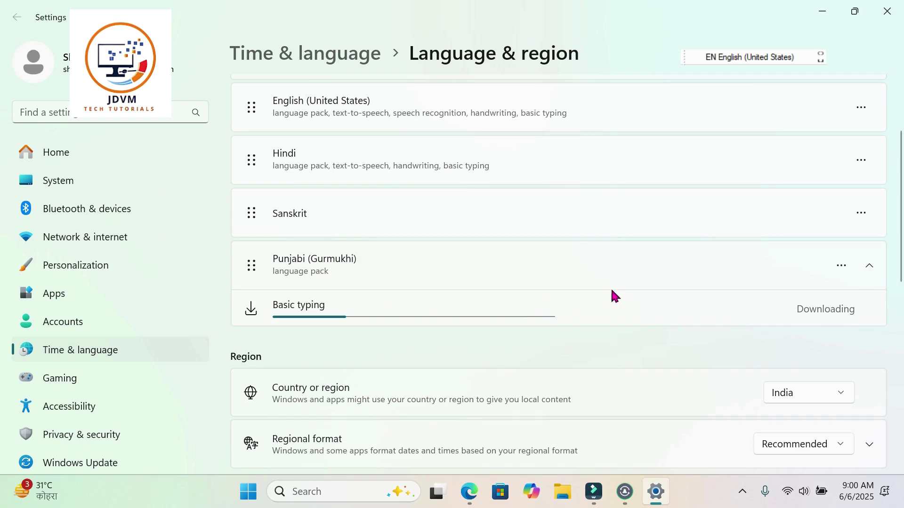
Step: Switch the keyboard input language to Hindi (India) and from there to Punjabi (India)
click(753, 58)
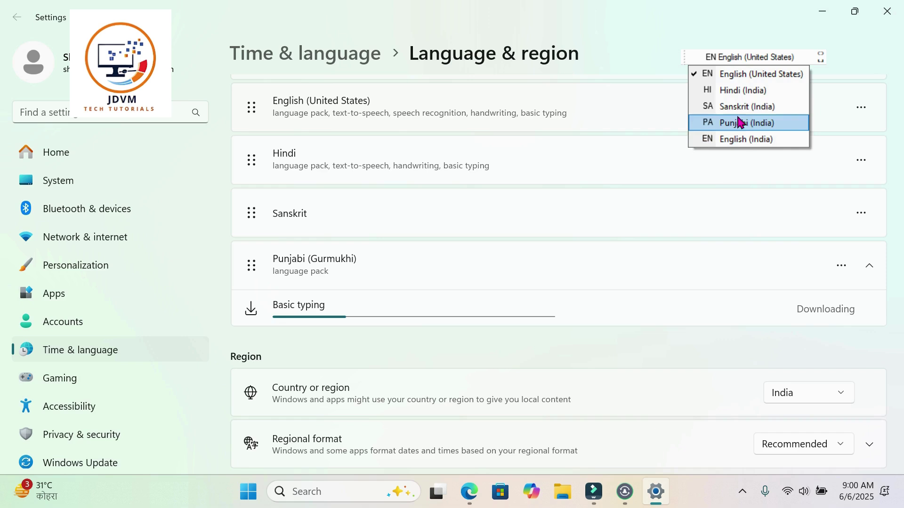
click(734, 91)
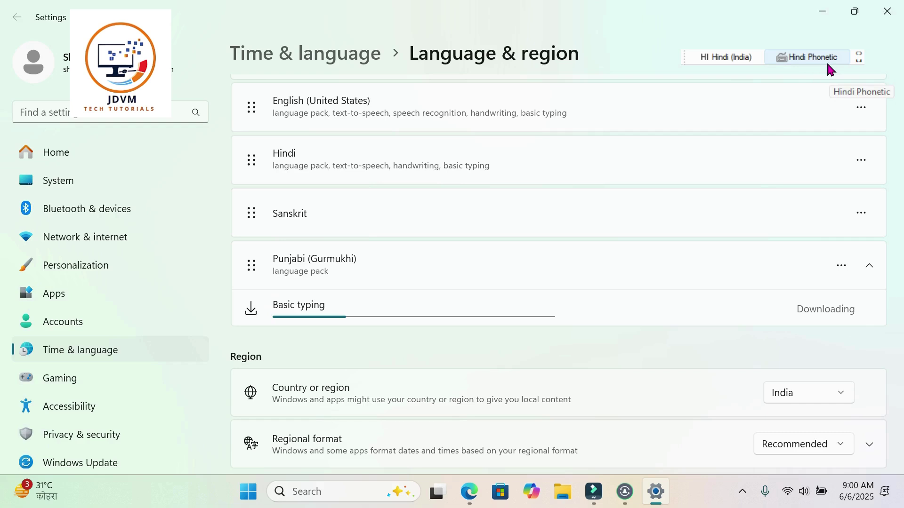
click(730, 59)
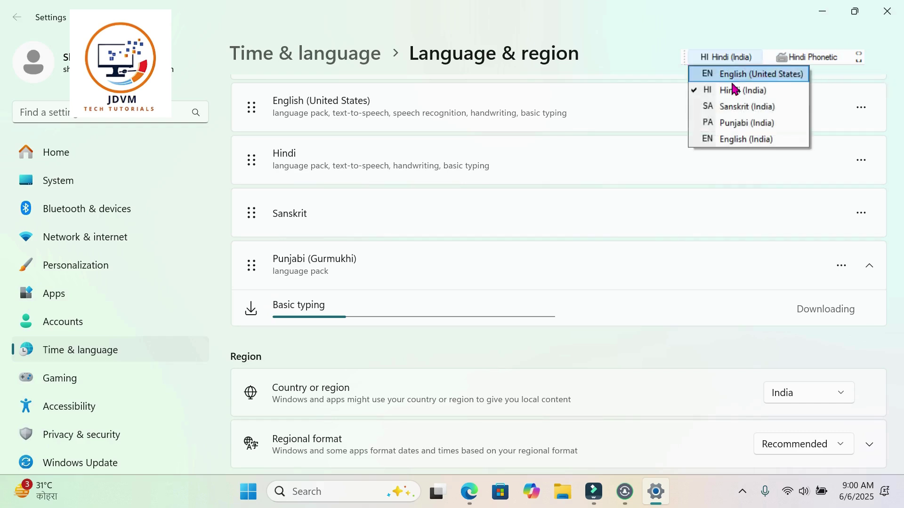
click(742, 123)
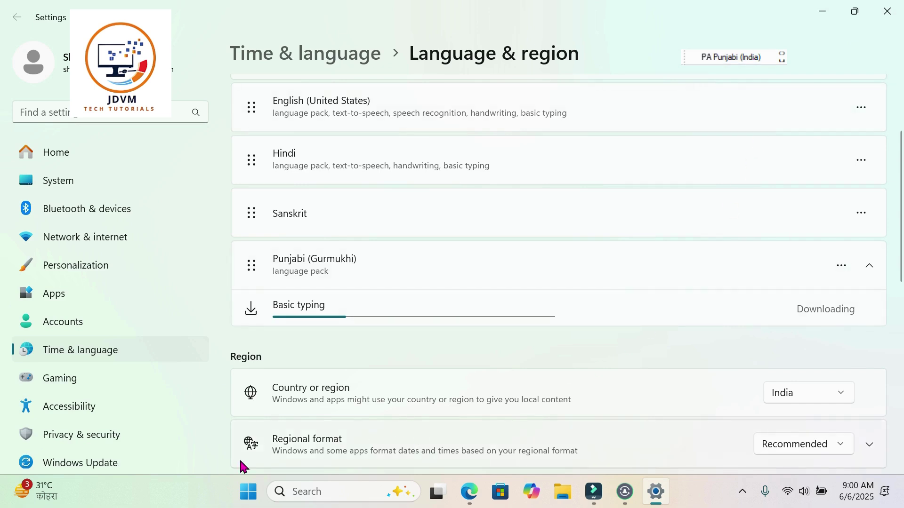
Step: Open a blank Notepad document and reposition its window over the language settings
click(323, 492)
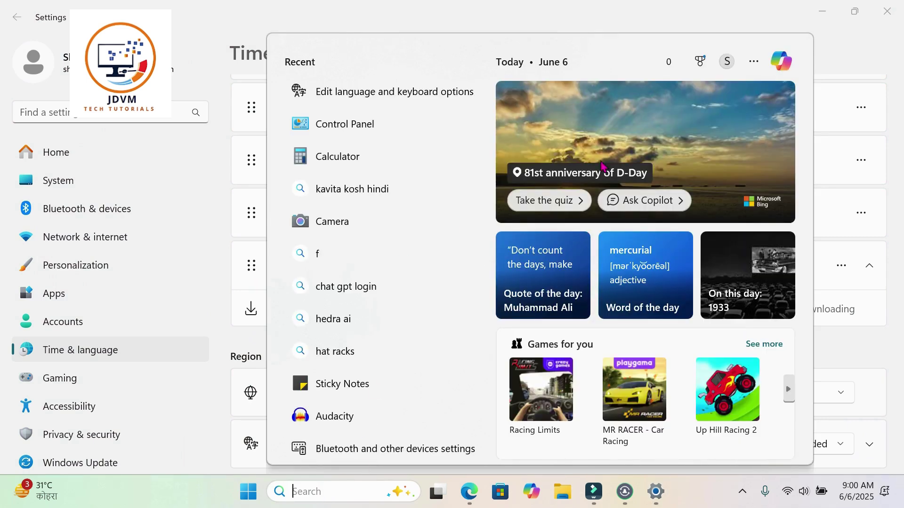
click(690, 13)
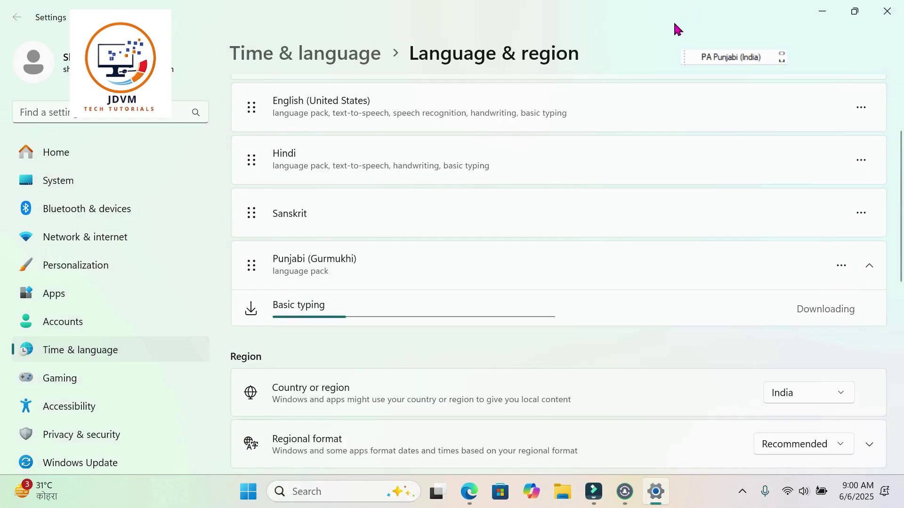
click(248, 492)
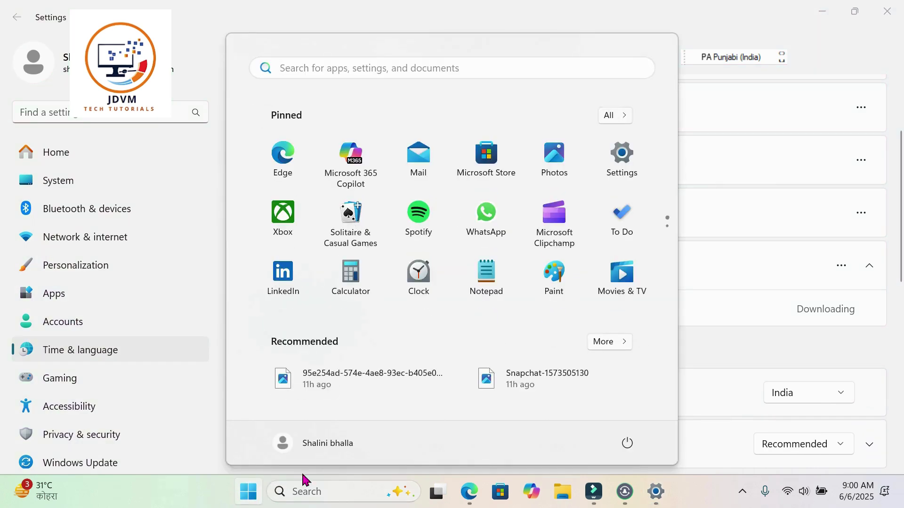
click(487, 276)
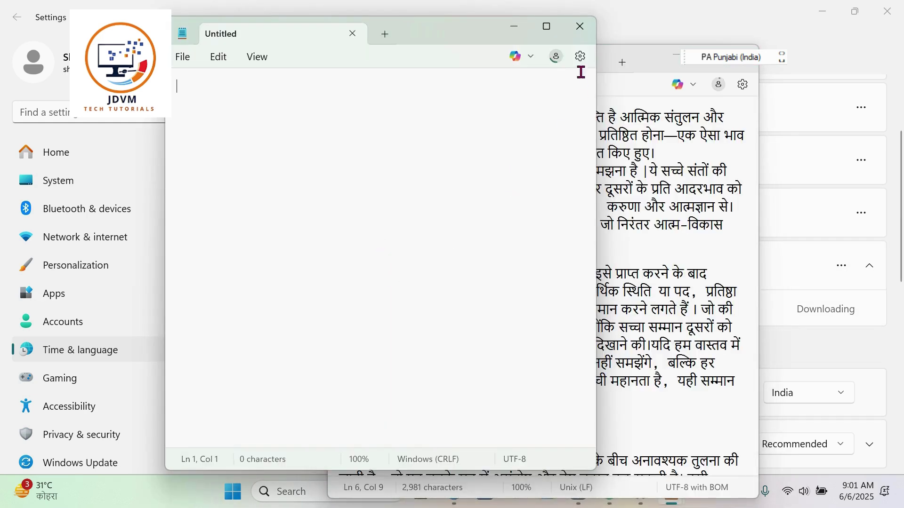
drag(434, 36, 595, 54)
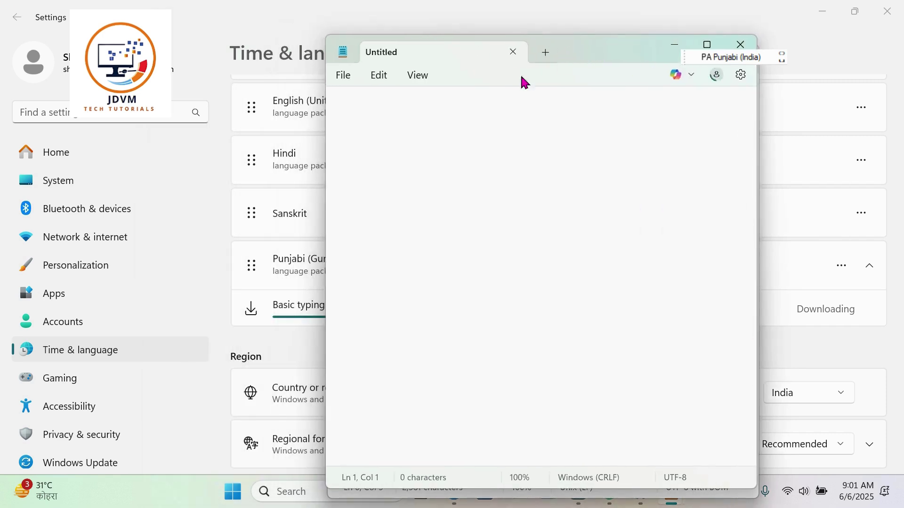
Step: Enter a line of Punjabi sample characters beginning with "ੇਪੀਗ" in the blank note
click(423, 101)
text(ੇਪੀਗ )
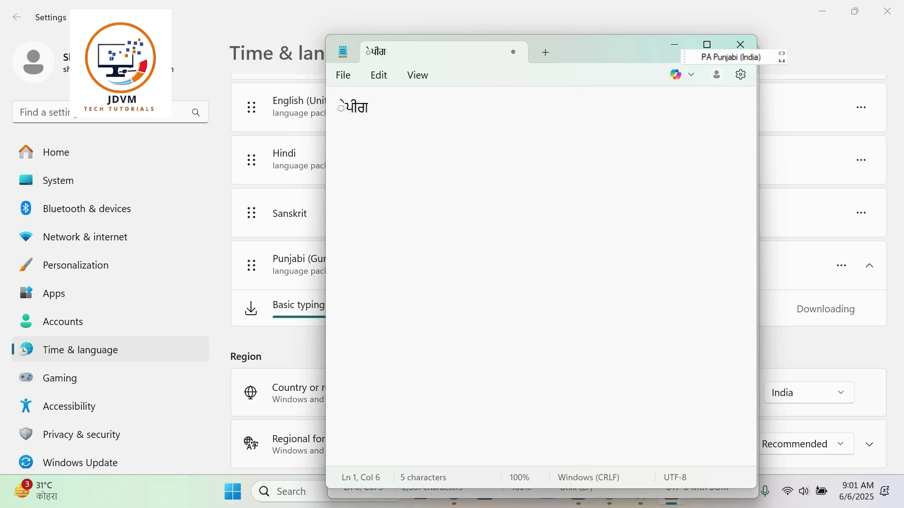
text(ਿੇ੍ਪਾ)
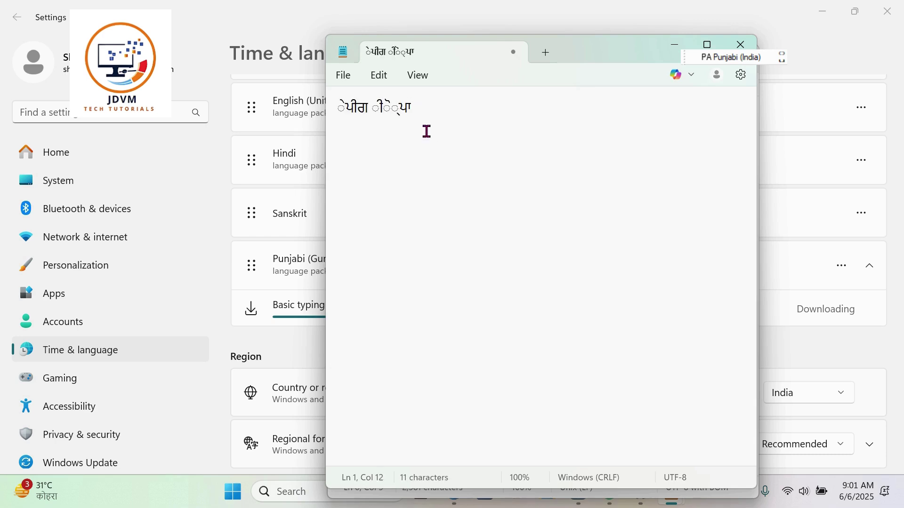
drag(414, 108, 335, 106)
click(424, 109)
Step: Switch the keyboard input language to Hindi (India) with the Hindi Phonetic keyboard
click(719, 58)
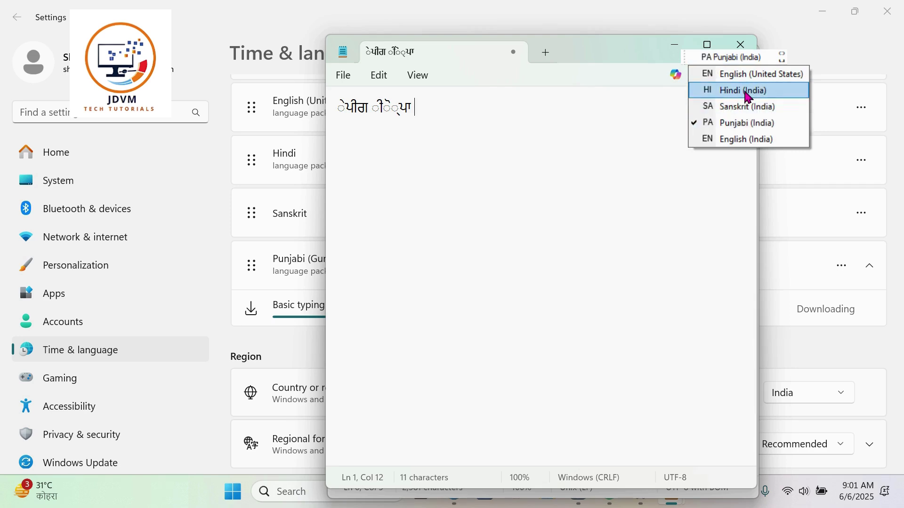
click(745, 91)
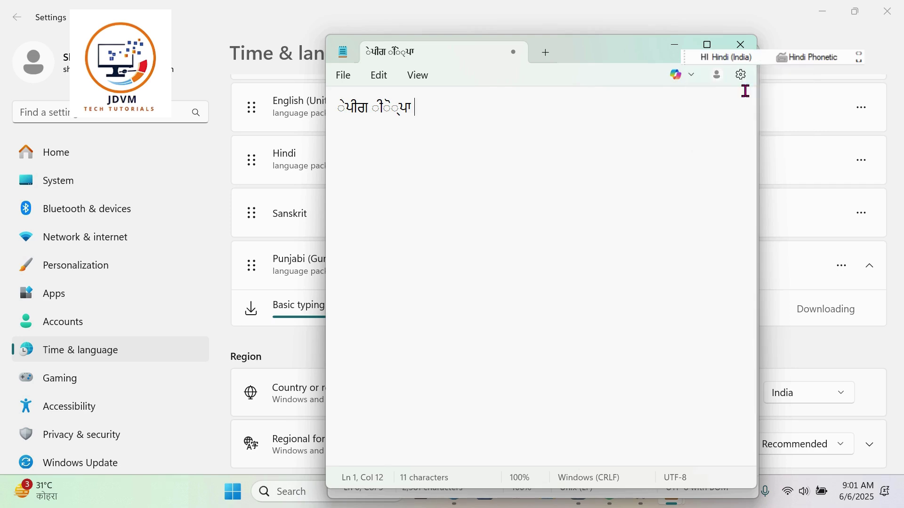
click(712, 57)
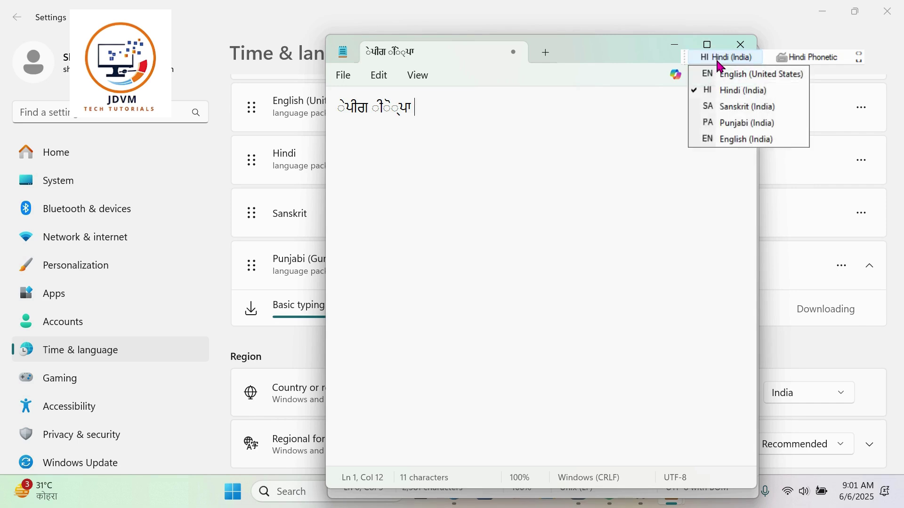
click(824, 58)
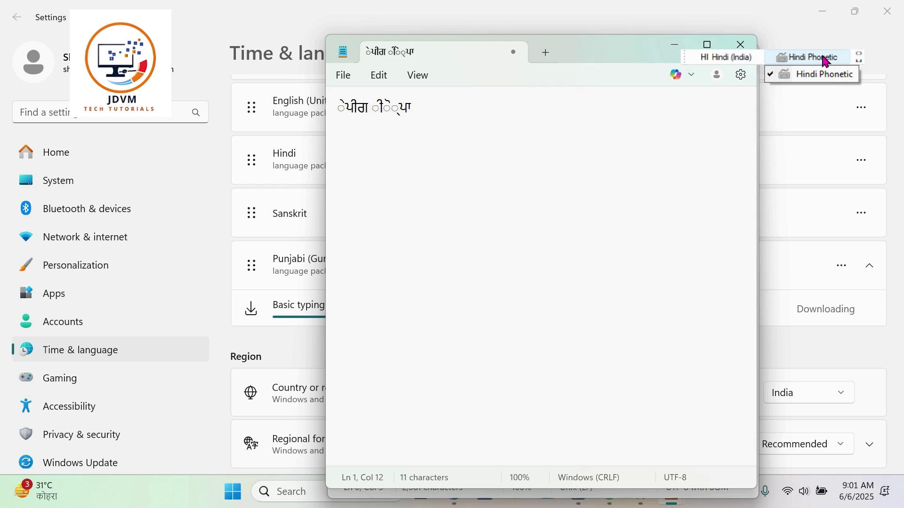
click(823, 74)
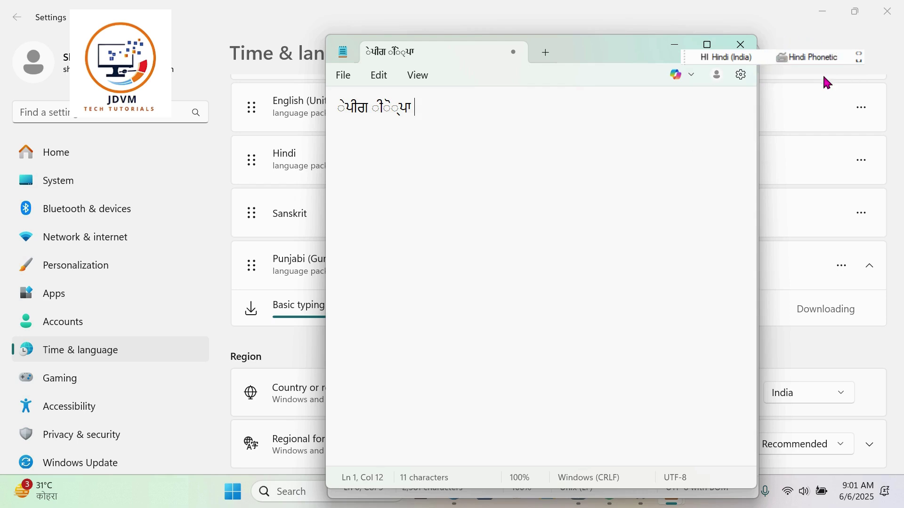
Step: Write "shri radhe" phonetically as श्री राधे under the Punjabi line, and insert an empty line between the two
key(Return)
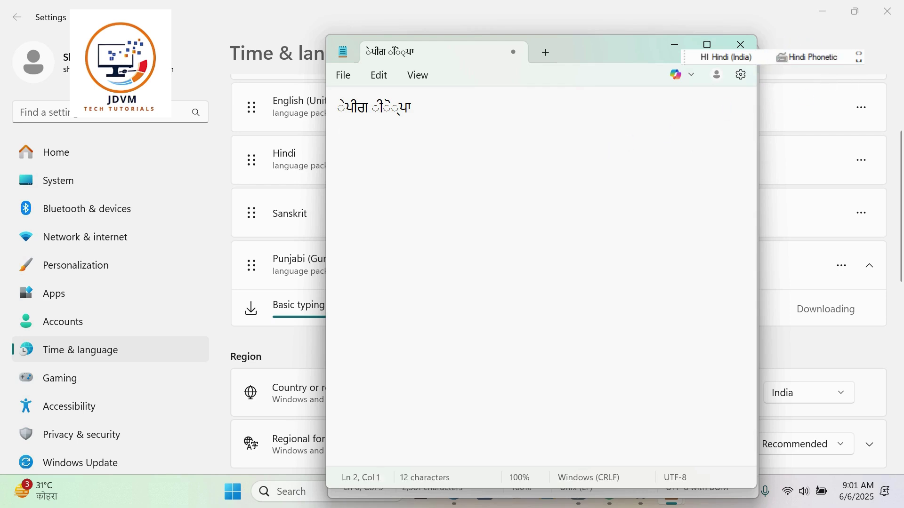
text(shri )
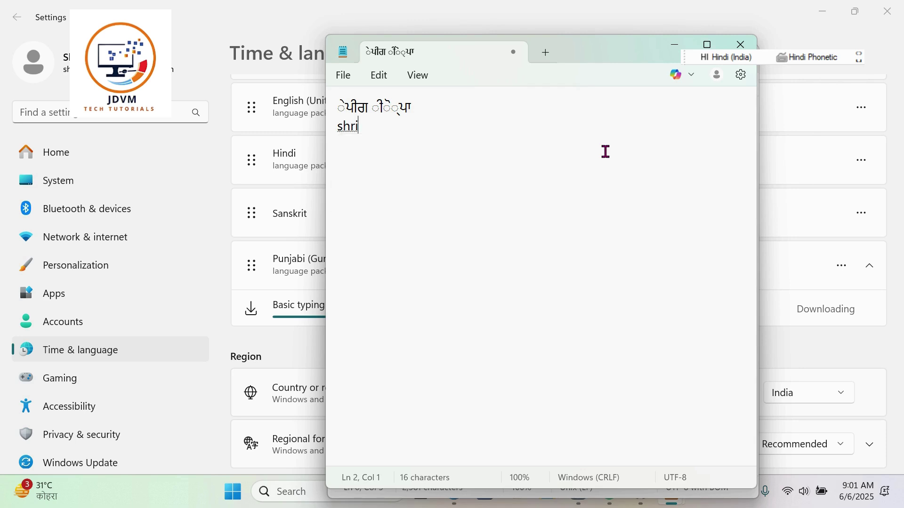
text(radhe)
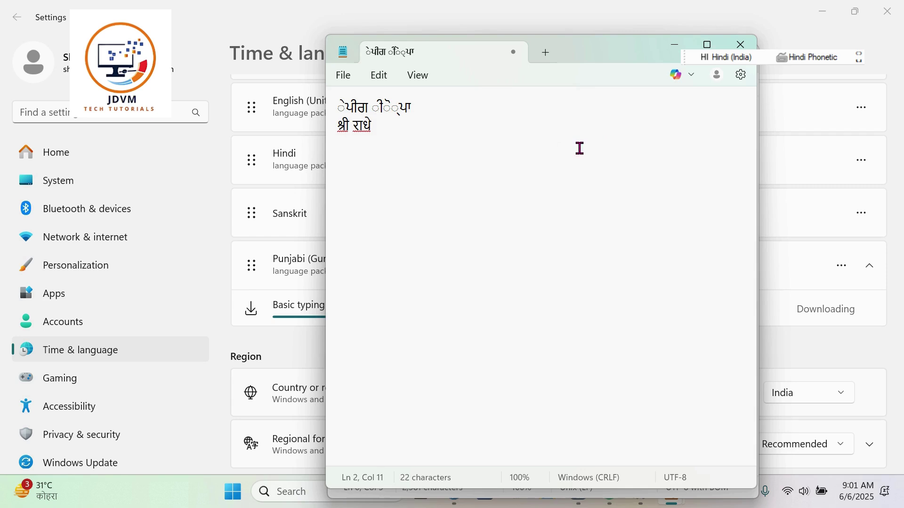
drag(394, 130, 322, 126)
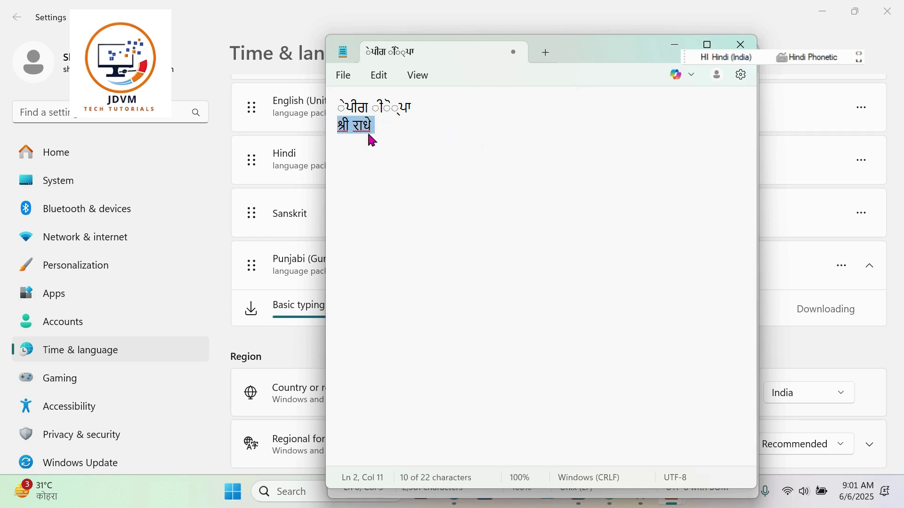
click(400, 126)
click(424, 109)
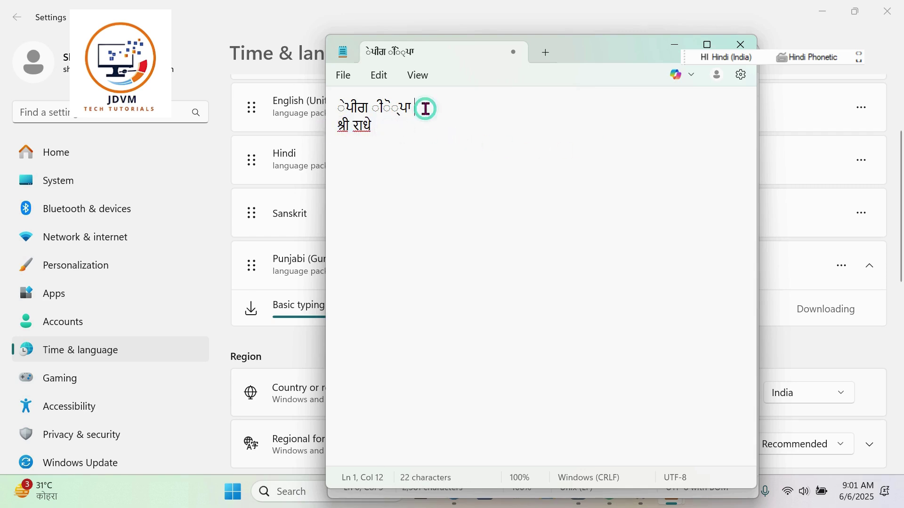
key(Return)
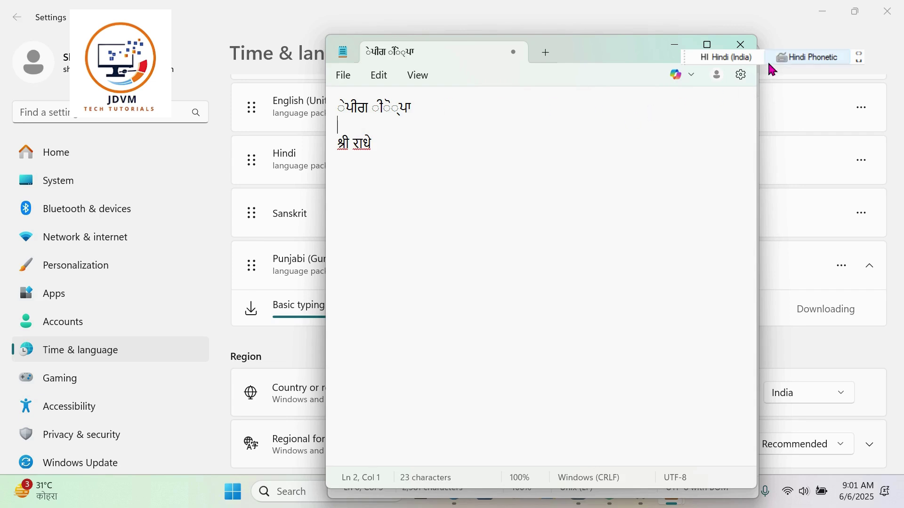
Step: Switch the input language to Punjabi (India) and highlight the Punjabi line in the note
click(410, 105)
drag(411, 105, 336, 103)
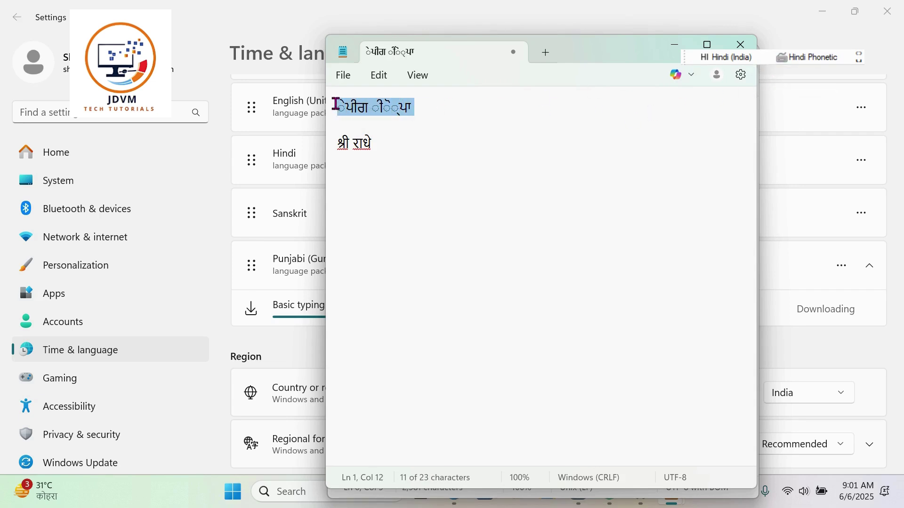
click(735, 57)
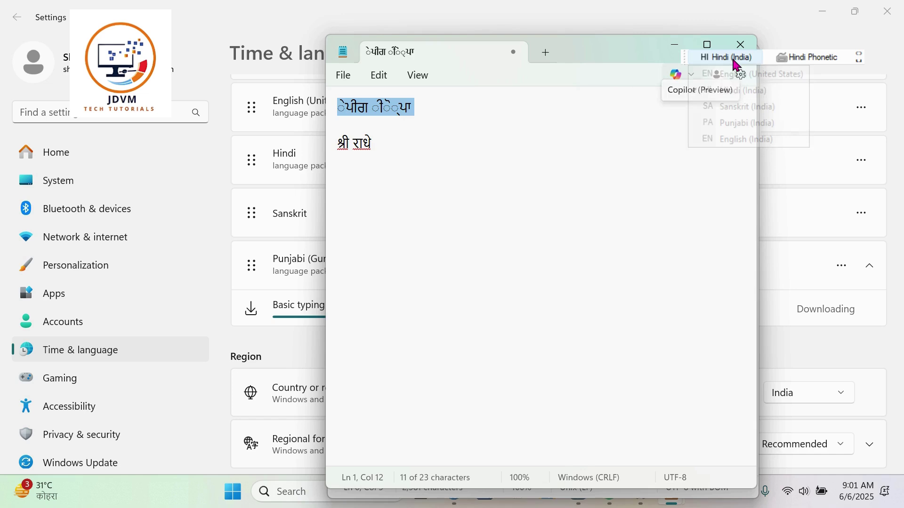
click(755, 125)
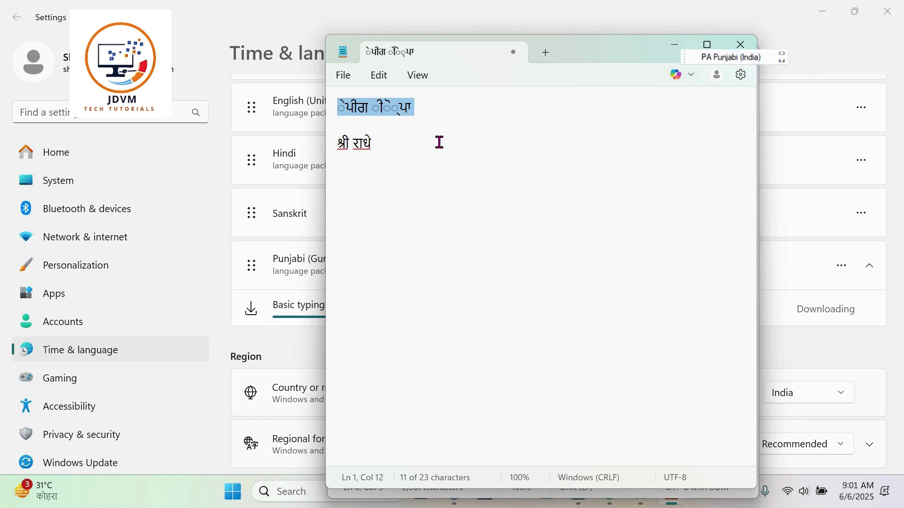
click(463, 107)
drag(464, 107, 343, 110)
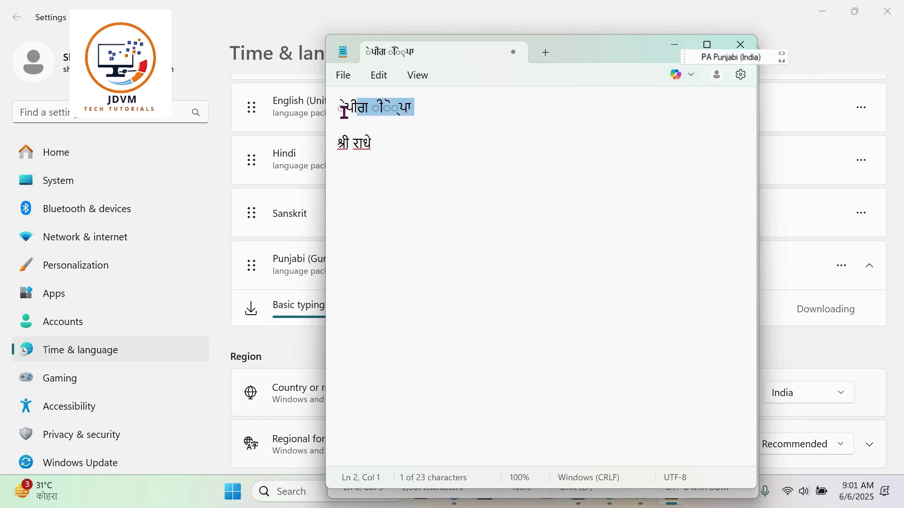
click(443, 107)
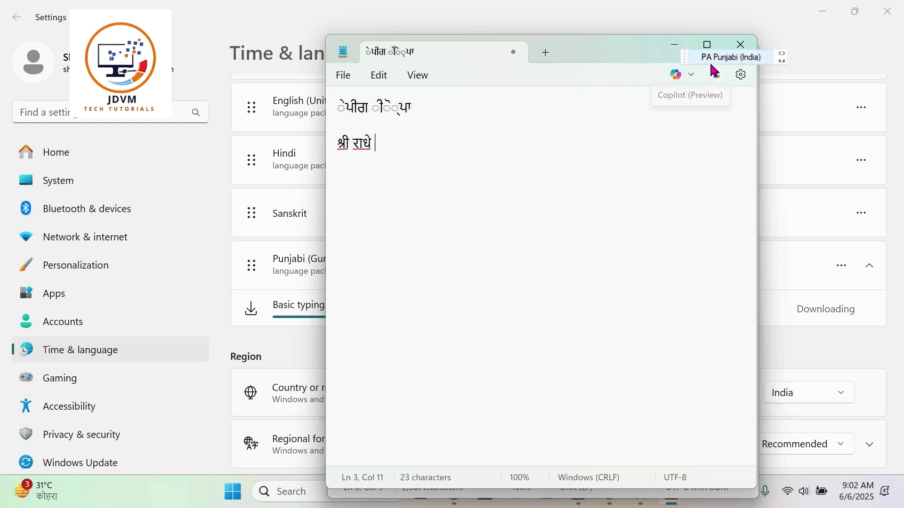
Step: Switch the input language to Hindi (India) and write "jdvm" on a new line, choosing the suggestion जडवम
click(735, 58)
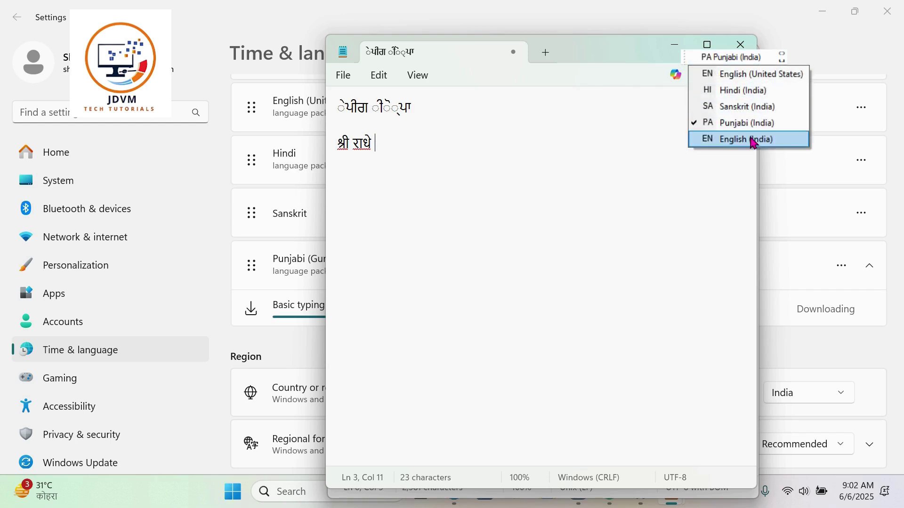
click(743, 90)
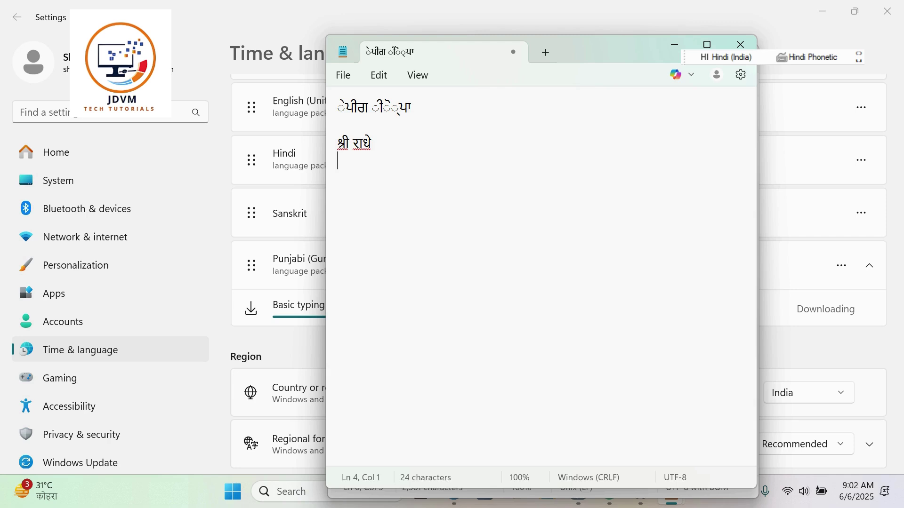
text(dv)
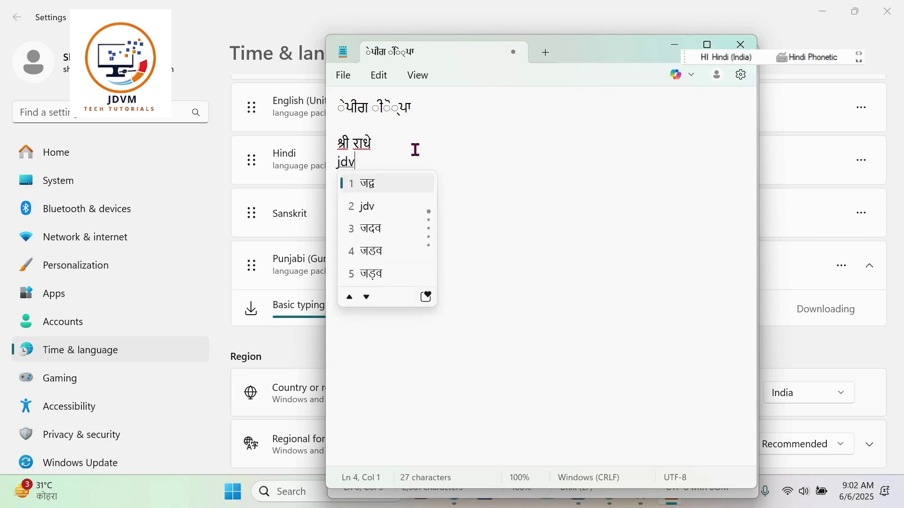
text(m)
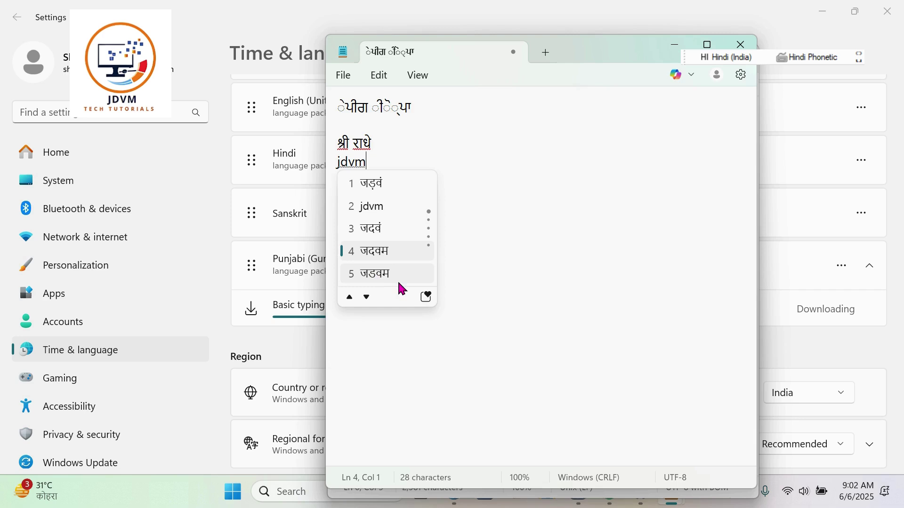
click(386, 274)
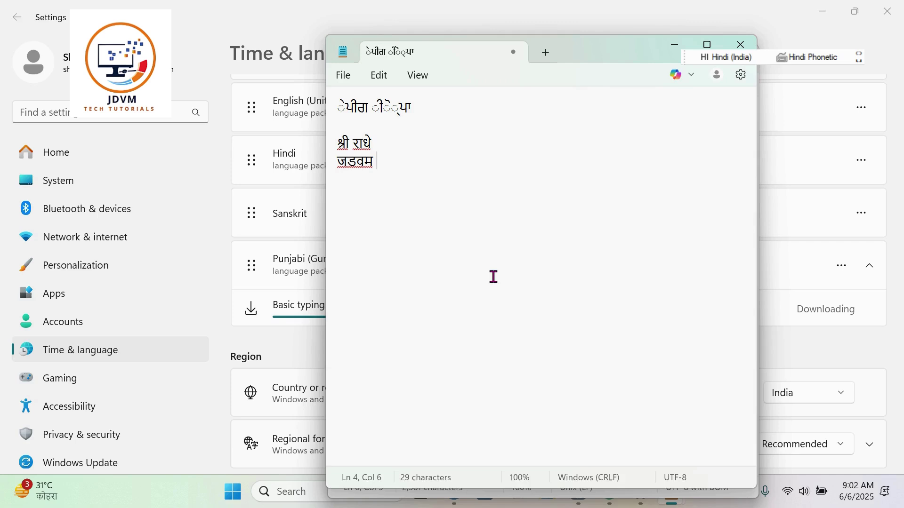
Step: Set the keyboard input language to English (United States)
click(719, 58)
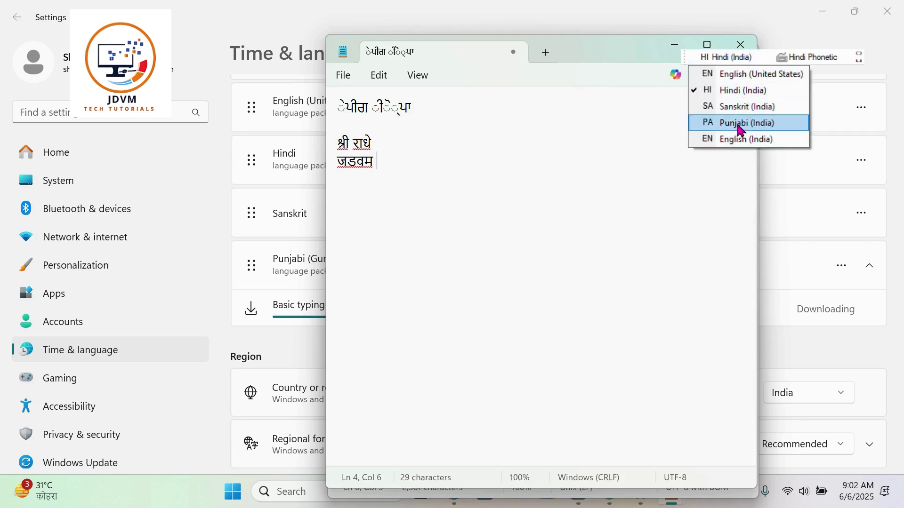
key(Escape)
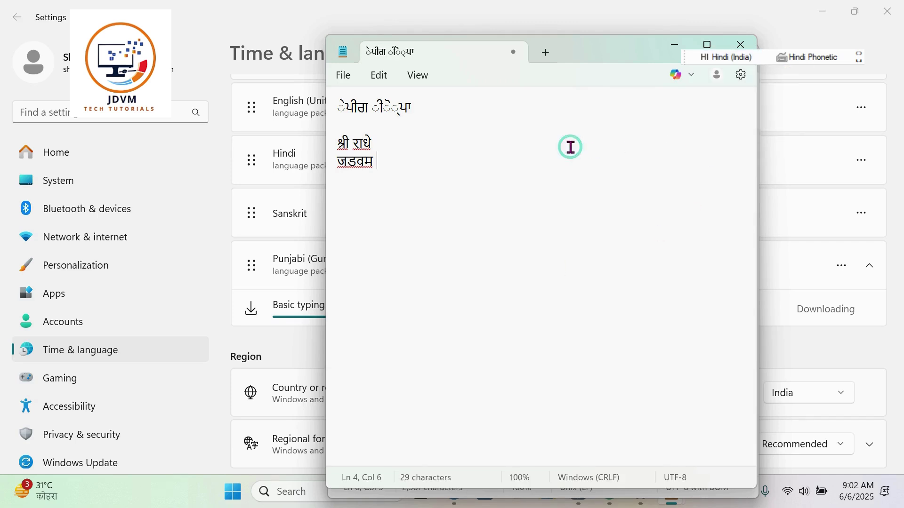
click(731, 59)
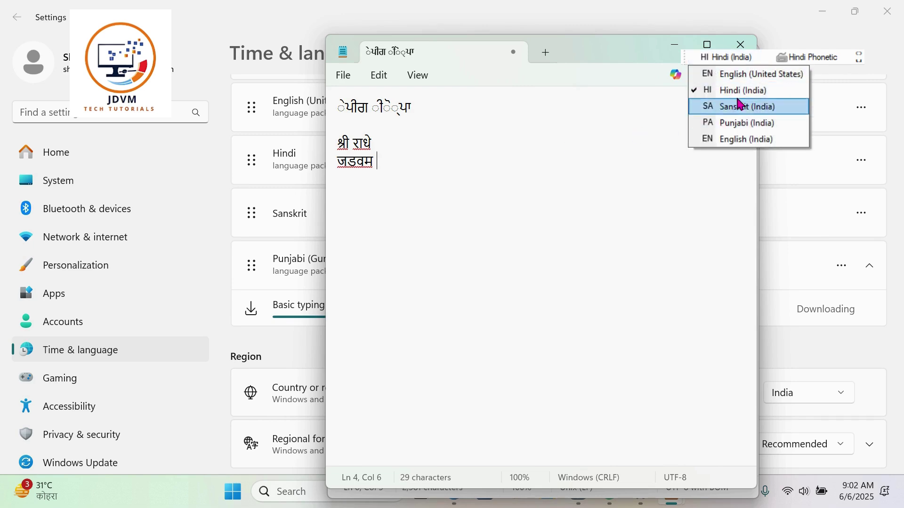
click(737, 79)
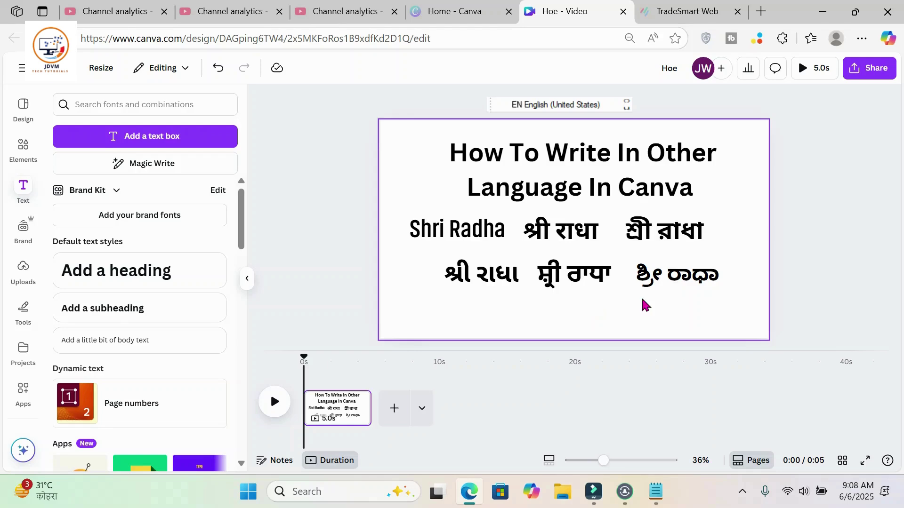
Step: Switch the input language to Punjabi (India) in Canva and select the Punjabi "Shri Radha" text box in the design
click(541, 108)
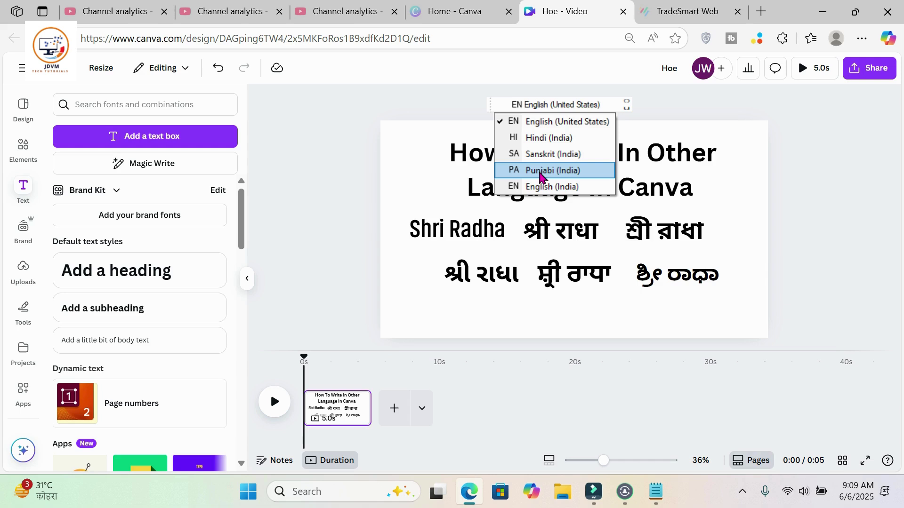
click(541, 173)
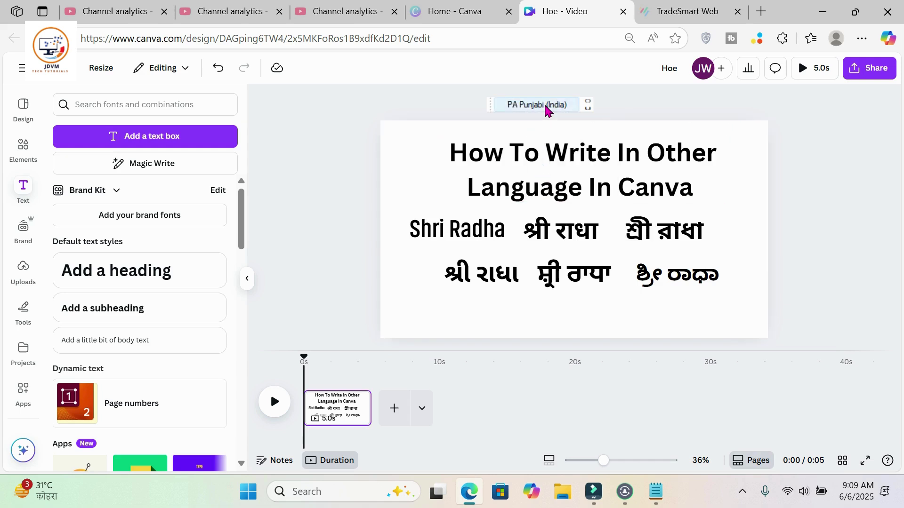
click(560, 285)
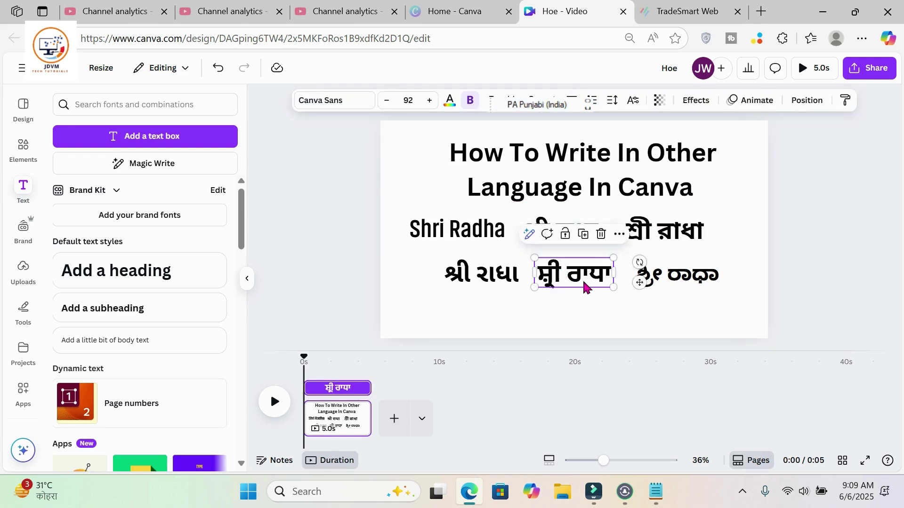
Step: Add a new page to the design and paste a copy of the Gujarati text શ્રી રાધા onto it
click(476, 282)
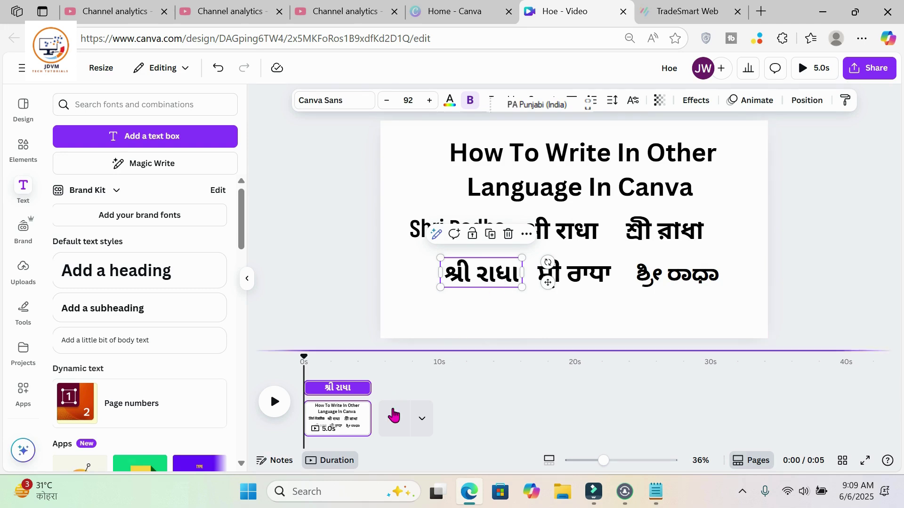
click(393, 418)
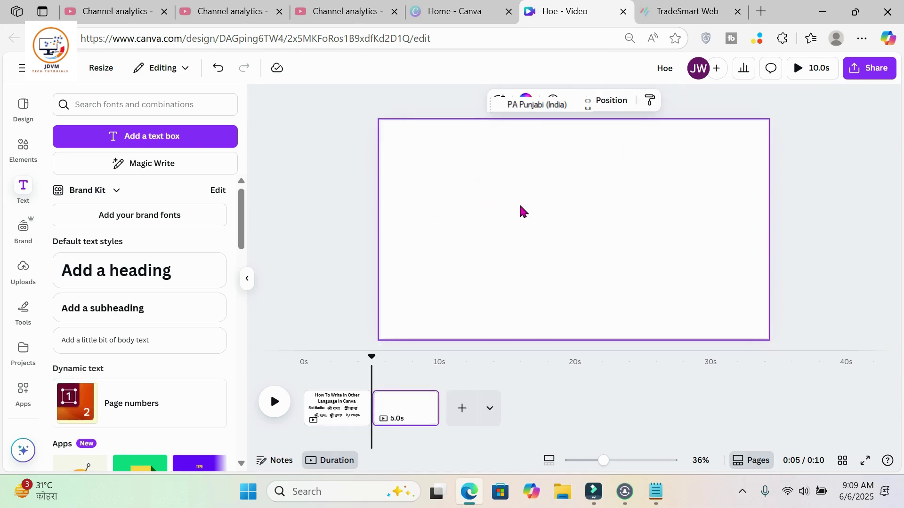
key(ctrl+v)
Step: Enlarge the Gujarati text on the new page to about size 177 and place it centrally near the page's middle
drag(523, 286, 615, 299)
click(620, 282)
drag(548, 303, 601, 228)
click(710, 222)
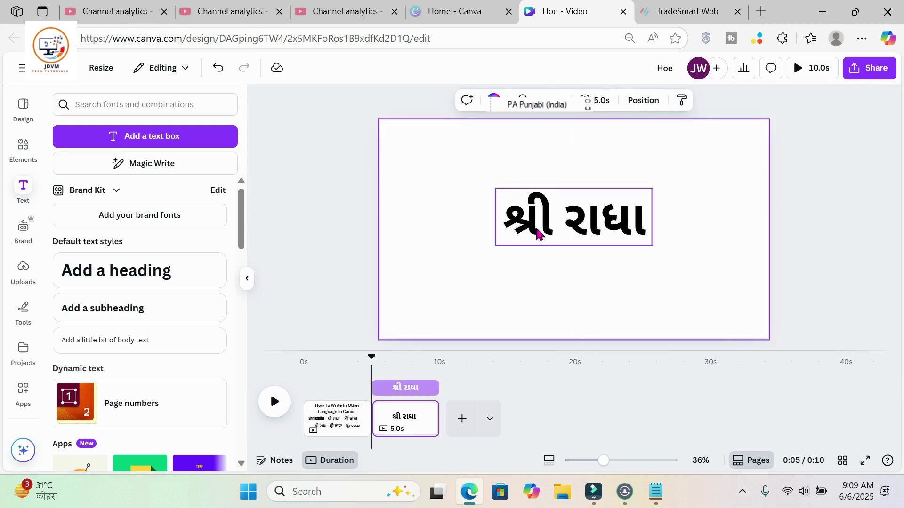
Step: Open the font choices for the whole Gujarati text and clear the previous font search
double_click(538, 230)
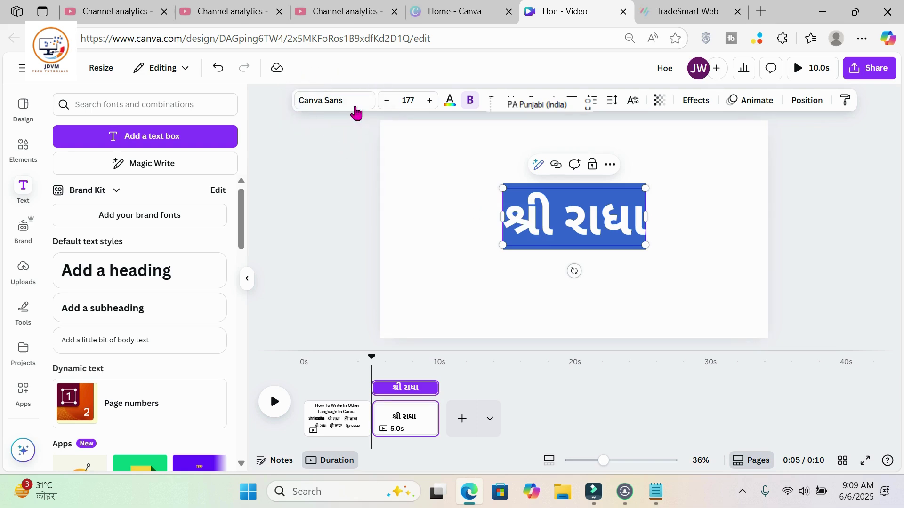
click(351, 106)
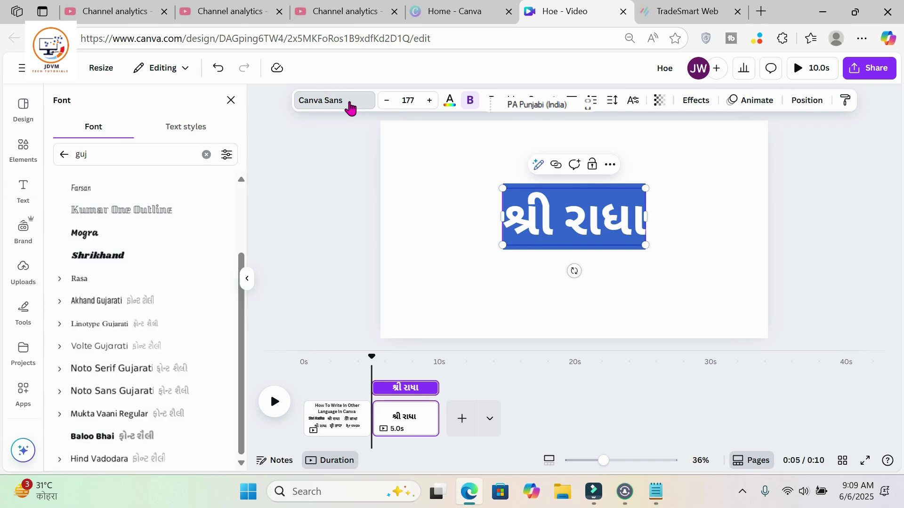
click(149, 153)
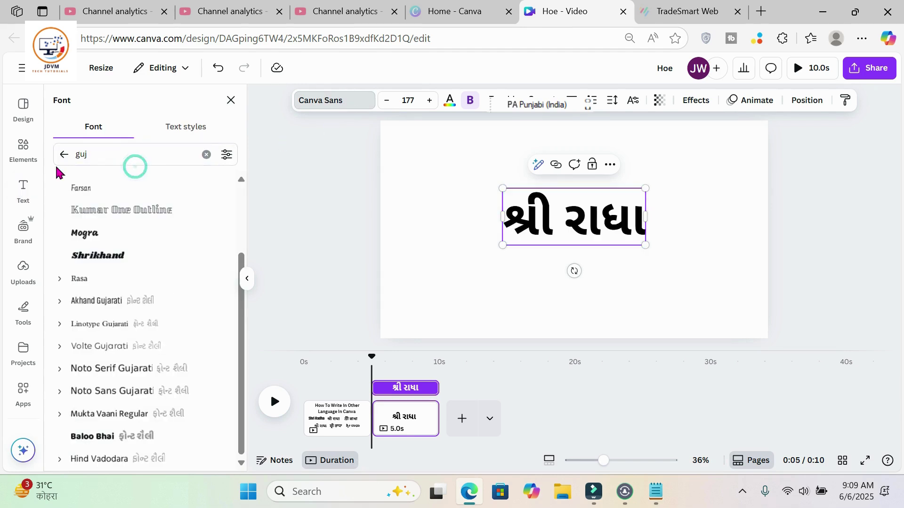
drag(105, 153, 66, 158)
key(BackSpace)
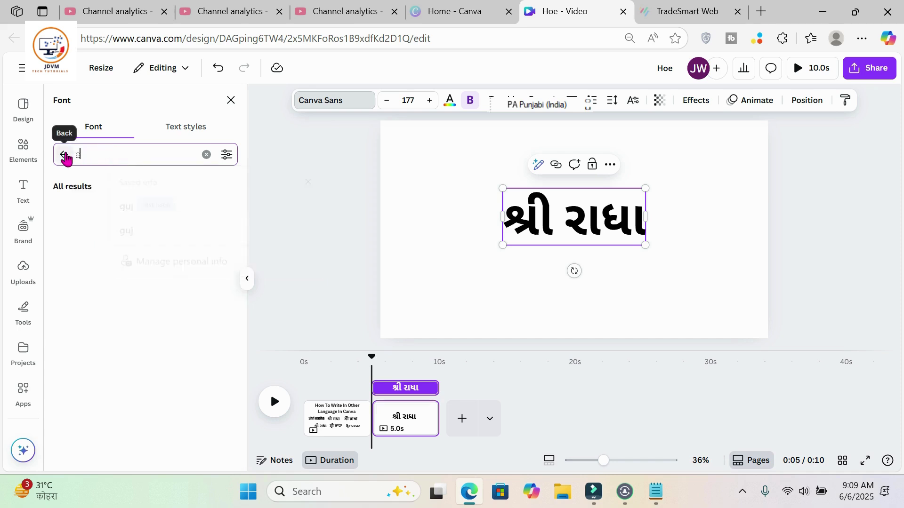
text(ુવર)
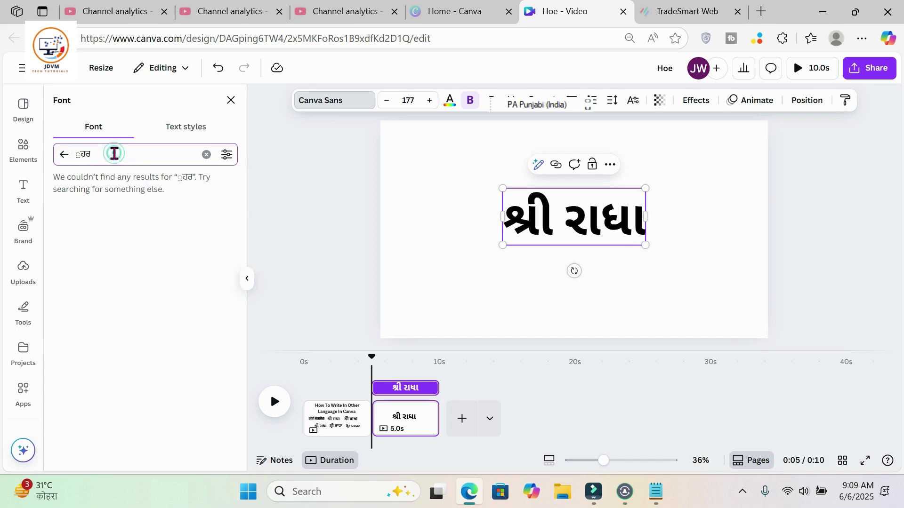
drag(113, 152, 43, 153)
key(BackSpace)
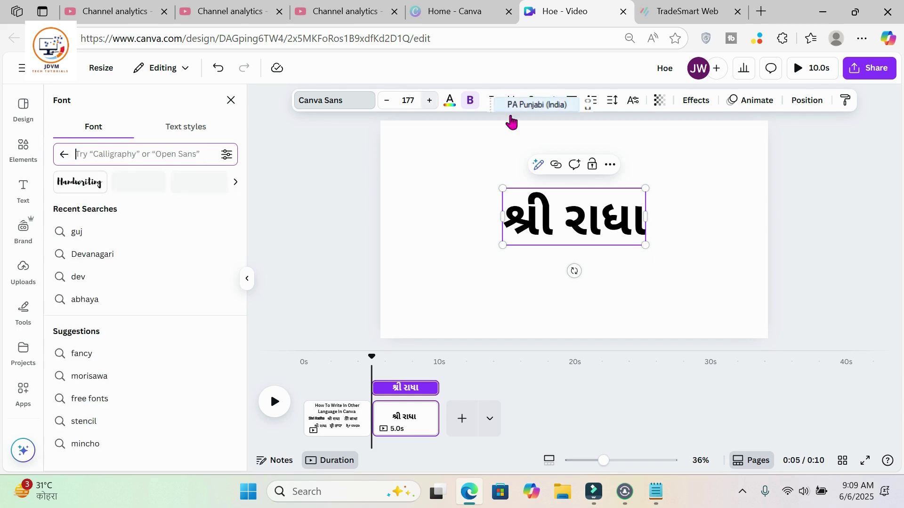
Step: Switch the input language to English (United States) and search the fonts for "guj"
click(537, 105)
click(542, 122)
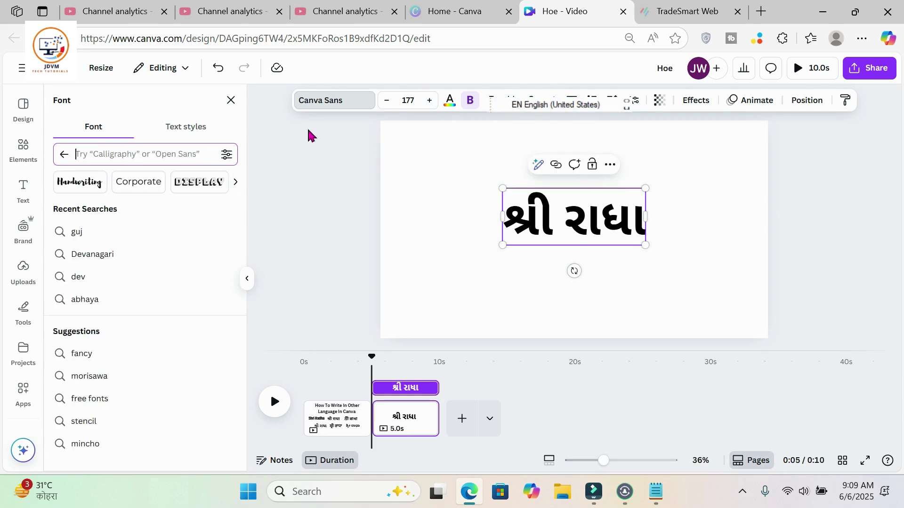
click(90, 152)
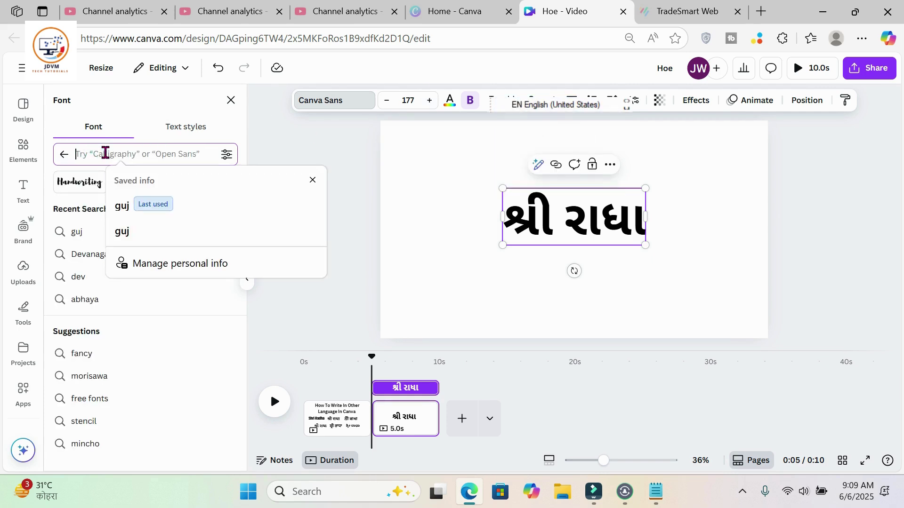
text(guj)
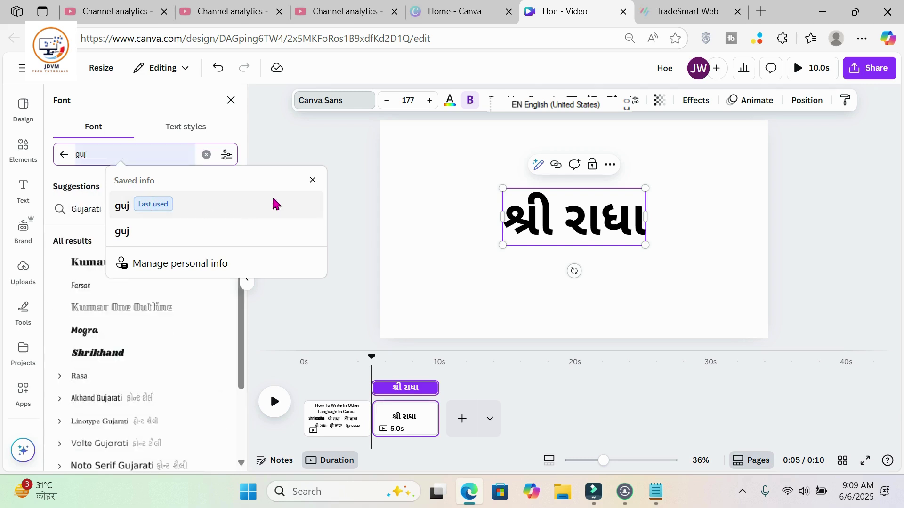
Step: Apply the Baloo Bhai font to the Gujarati text and deselect it
click(313, 180)
scroll(218, 262, down, 1)
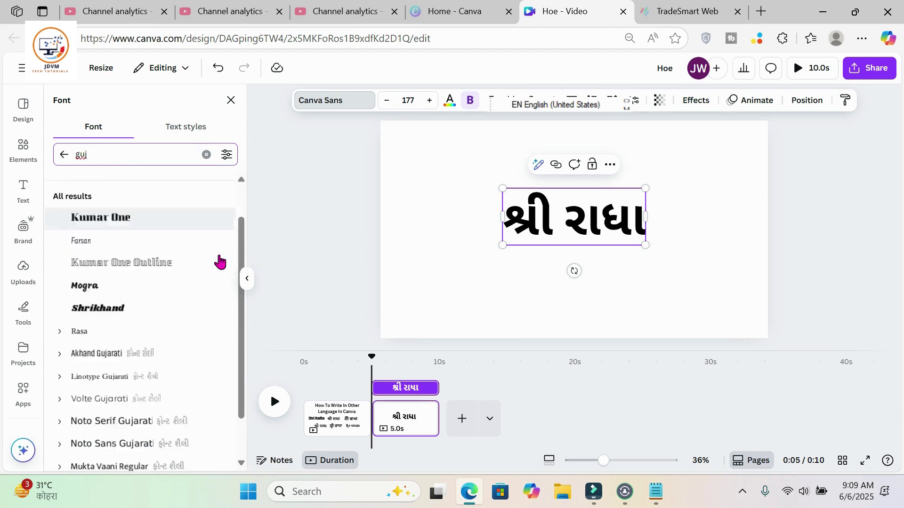
scroll(218, 262, down, 2)
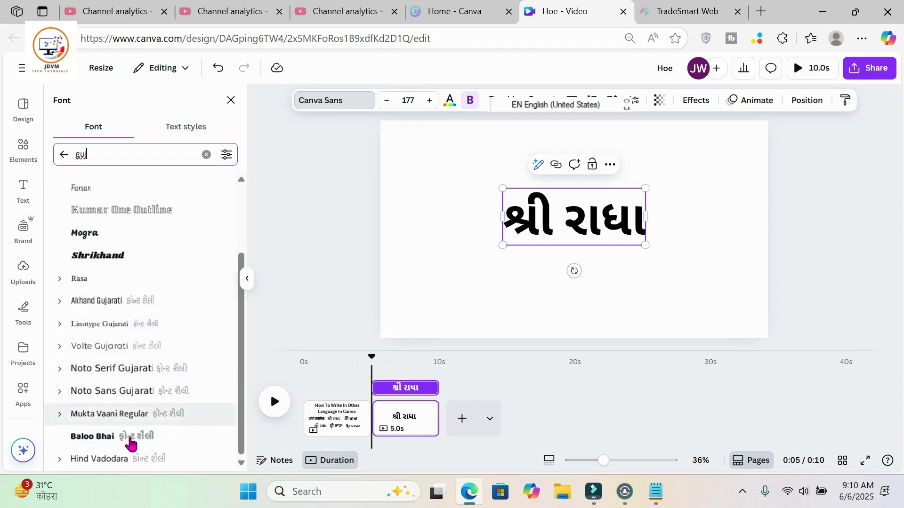
click(131, 444)
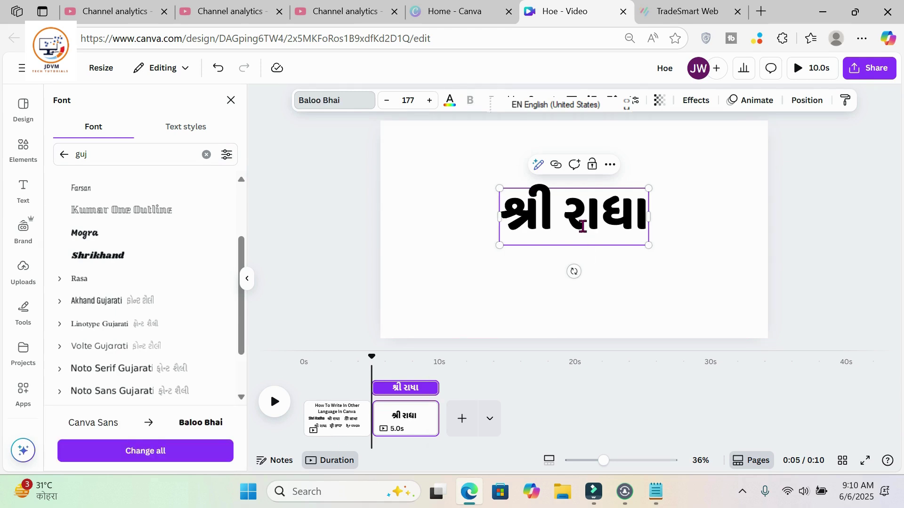
drag(582, 227, 555, 227)
key(Escape)
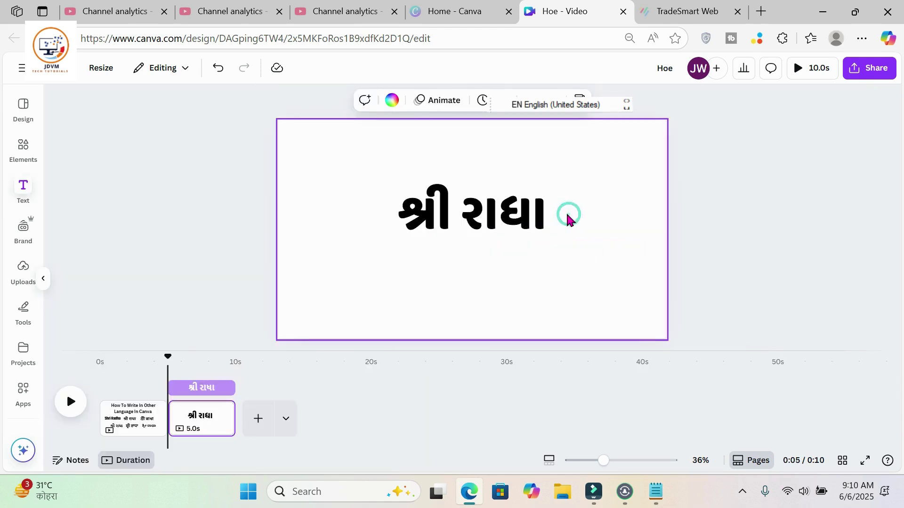
Step: Move the Gujarati text to the page's upper left and place a duplicate of it below
click(512, 230)
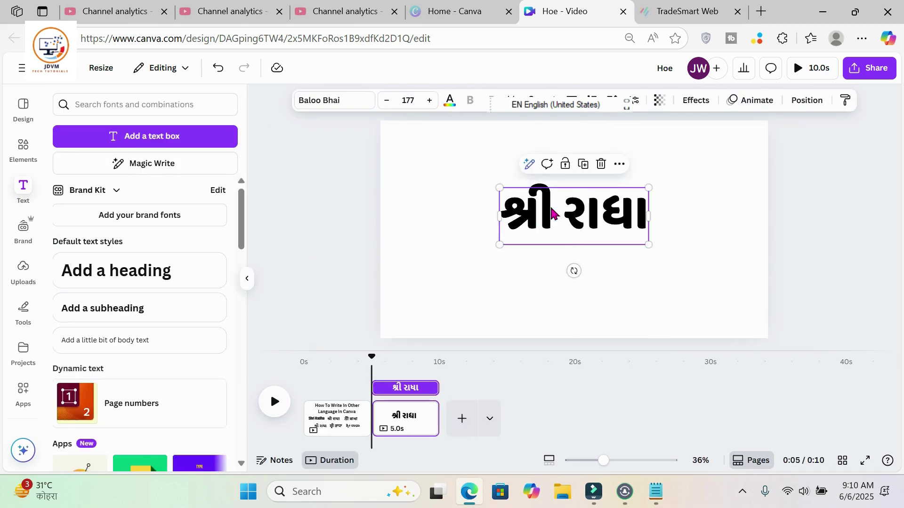
drag(529, 217, 445, 176)
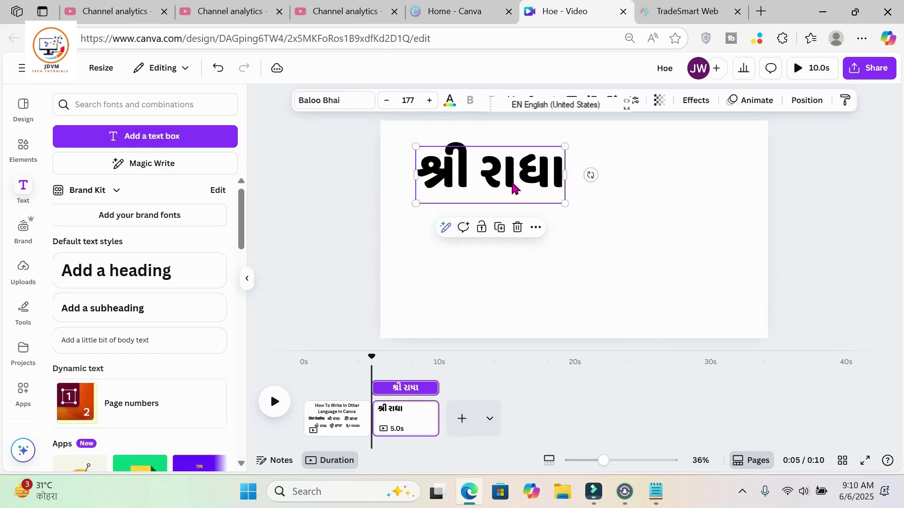
click(499, 228)
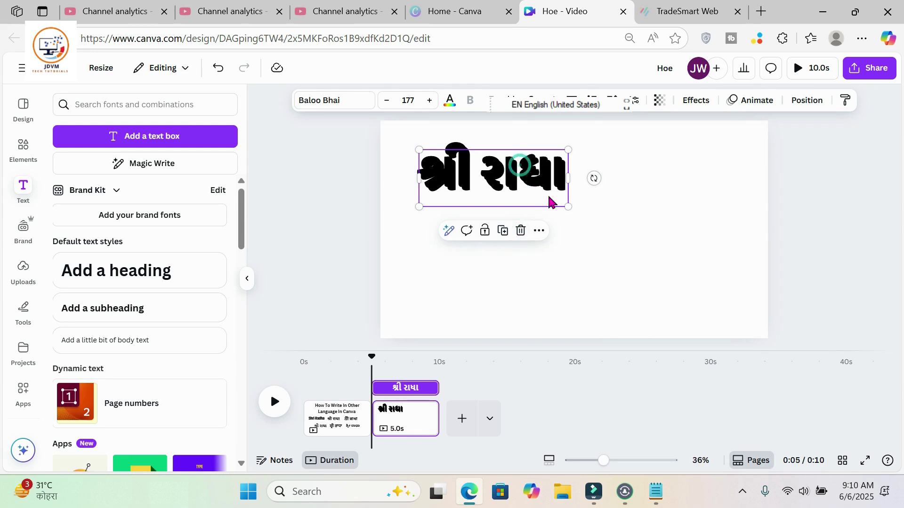
drag(523, 163, 592, 247)
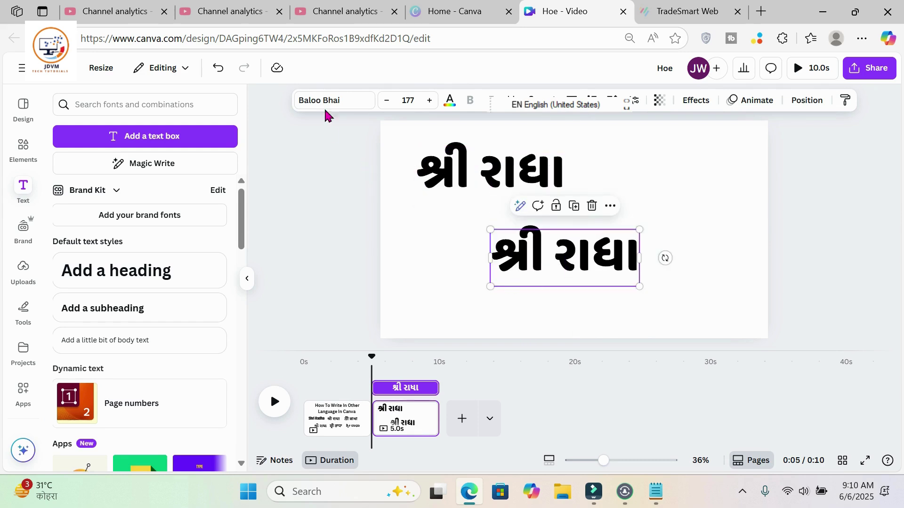
Step: Set the duplicate's font to Hind Vadodara and position it at the page's left margin, directly under the first Gujarati text
click(347, 99)
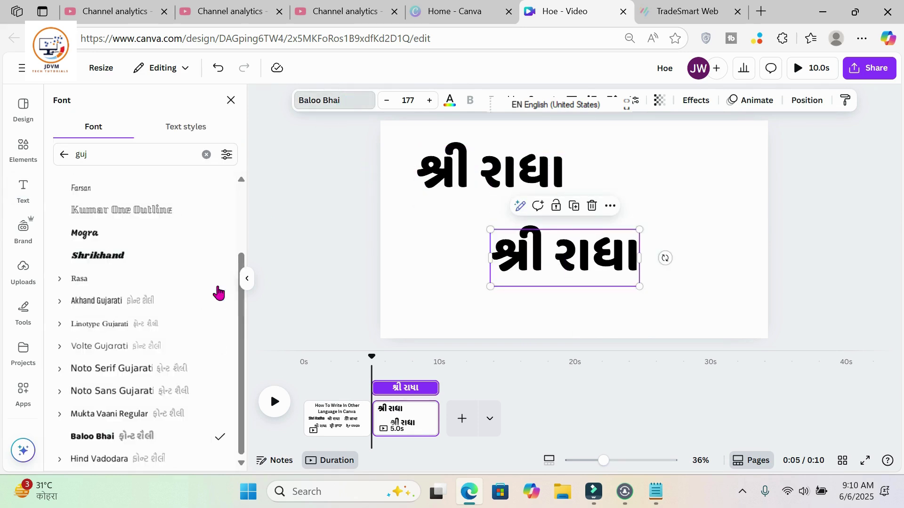
click(154, 459)
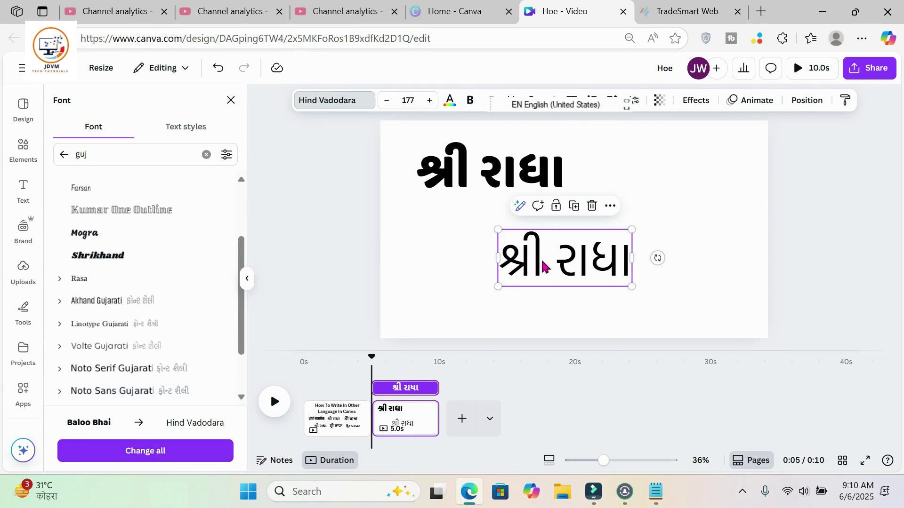
drag(584, 265, 488, 244)
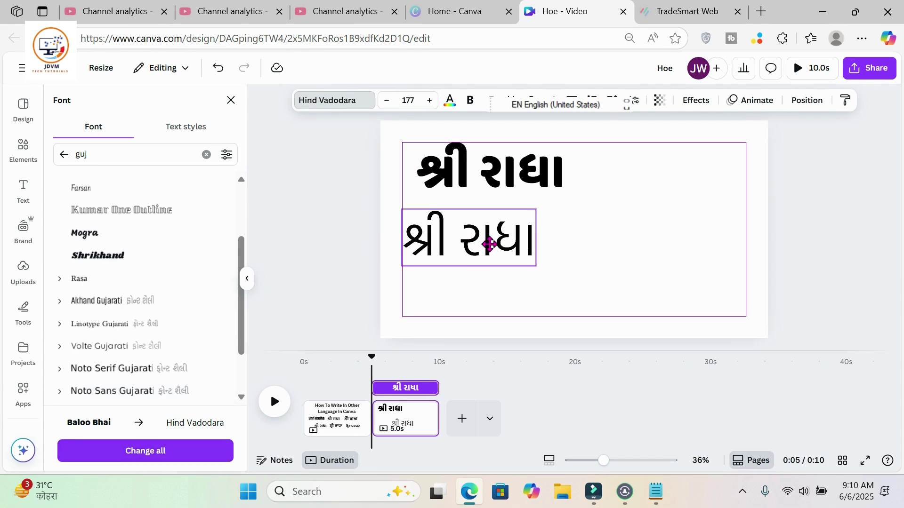
key(Escape)
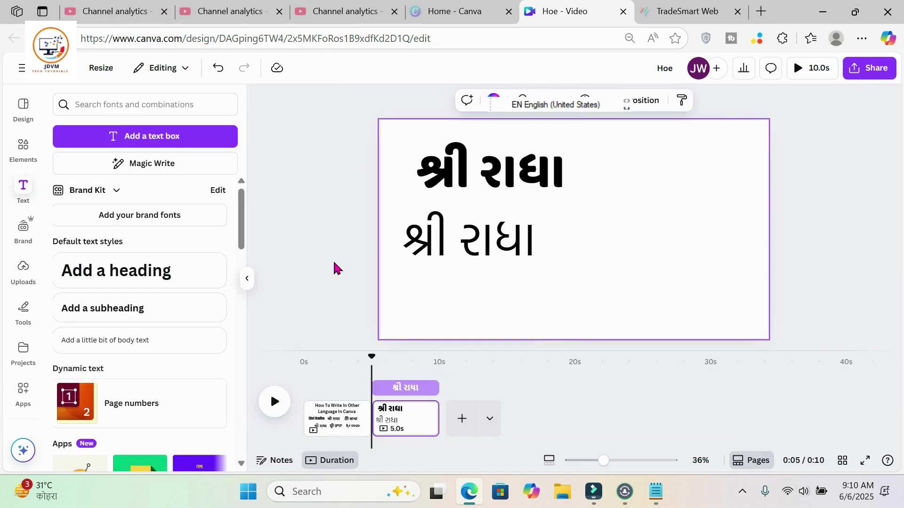
Step: Copy the Hindi text श्री राधा from the first page to the second and place it right of the lower Gujarati text
click(328, 417)
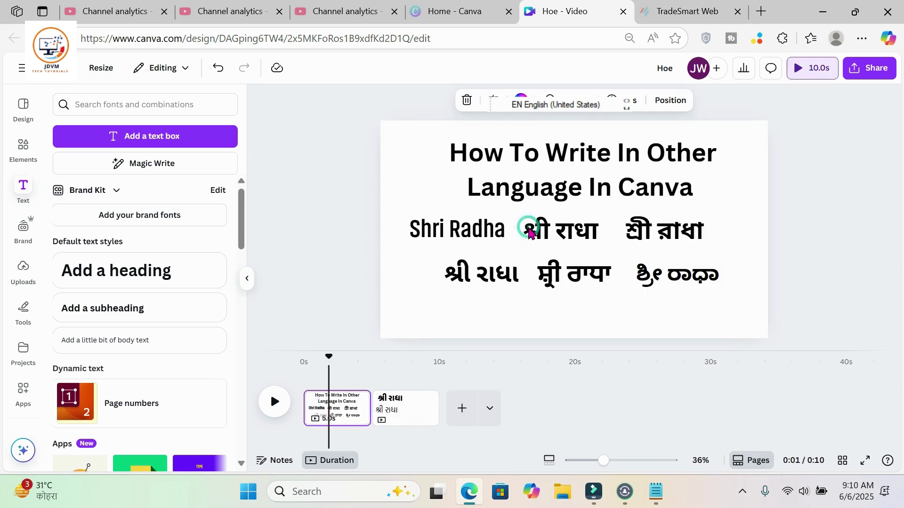
click(528, 227)
double_click(528, 230)
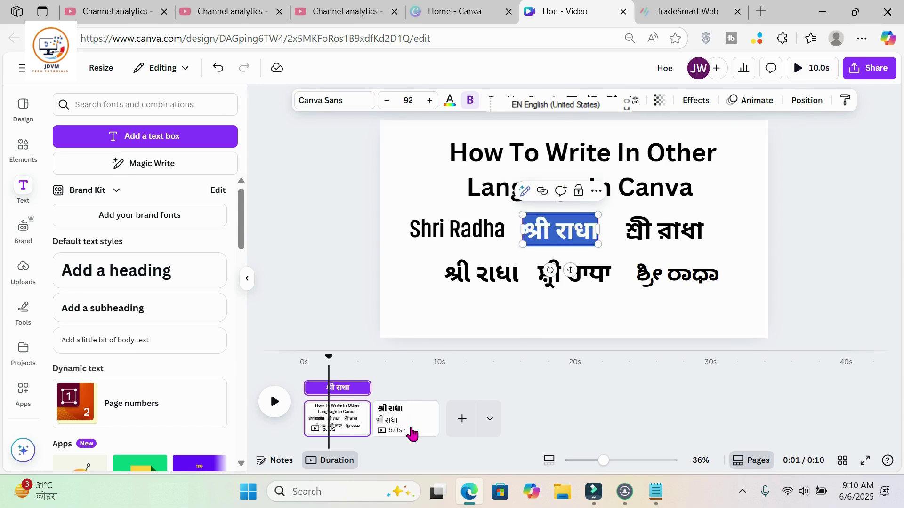
click(412, 431)
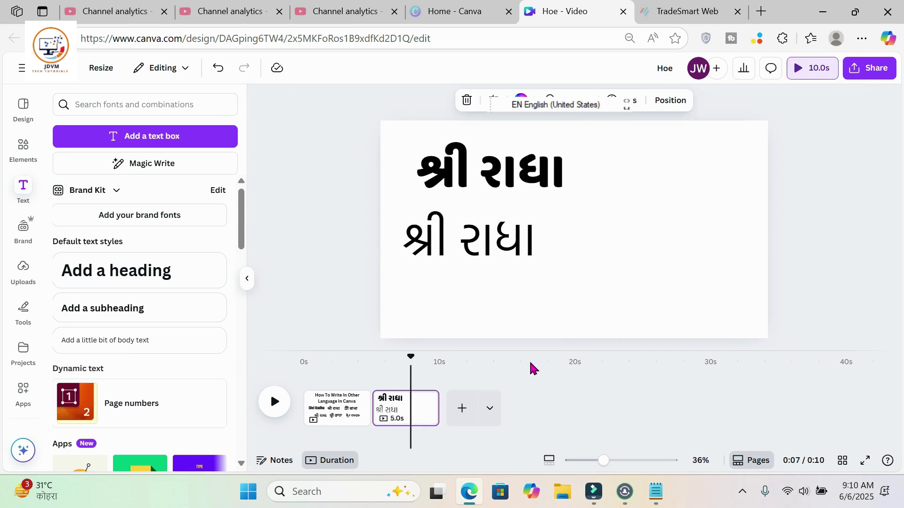
key(ctrl+v)
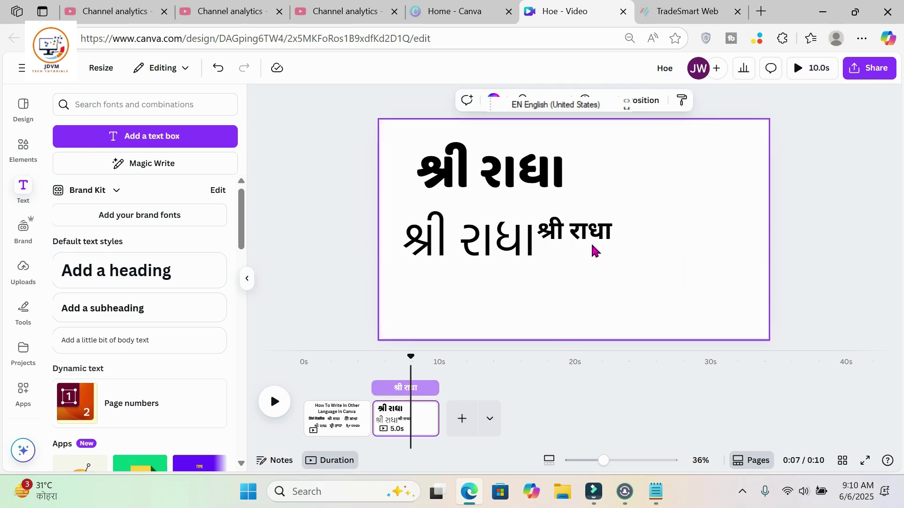
drag(578, 233, 680, 242)
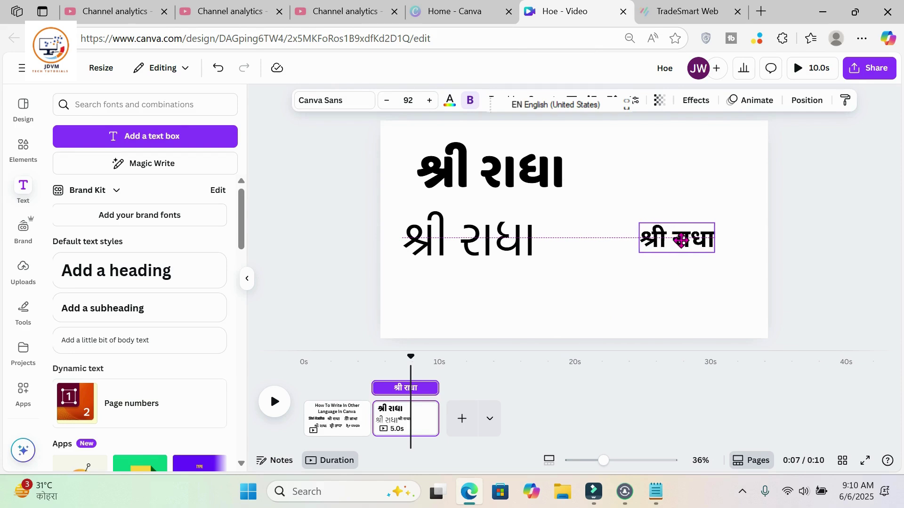
Step: Select the whole Hindi text on the second page and search the fonts for "dev"
double_click(665, 242)
triple_click(665, 242)
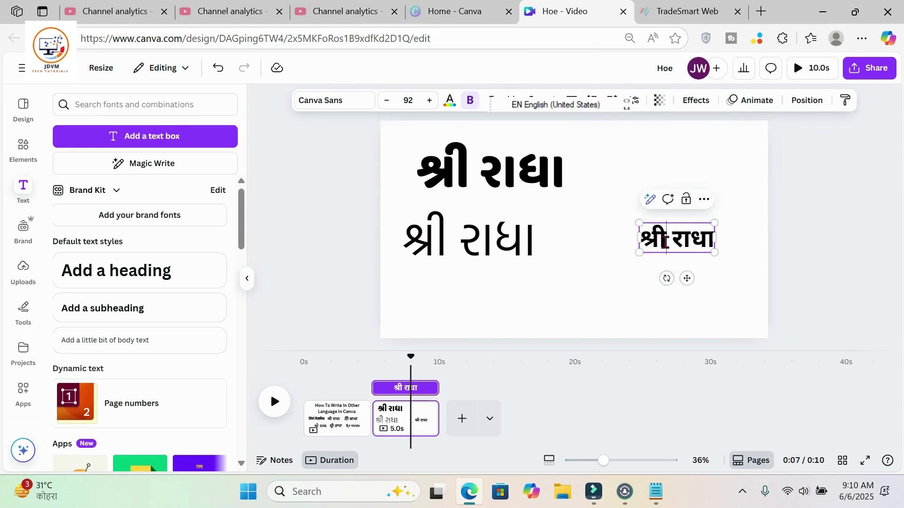
click(329, 101)
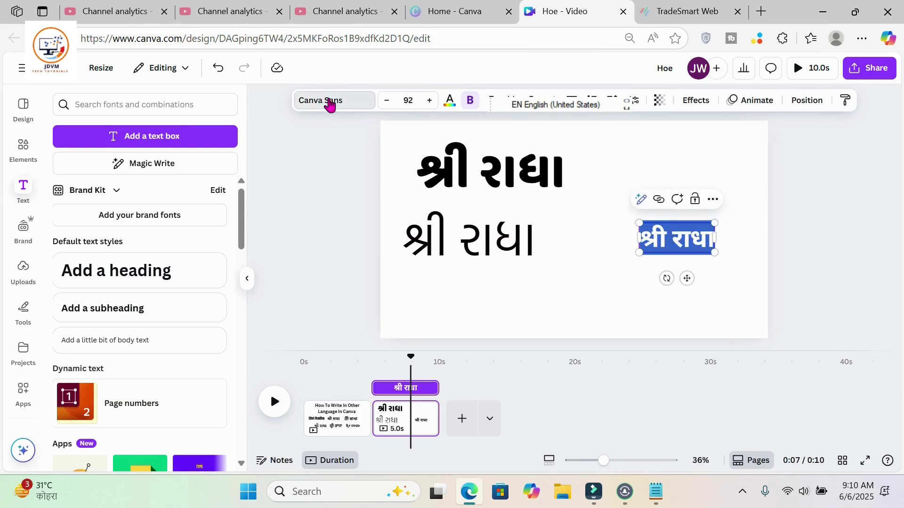
text(guj)
click(104, 155)
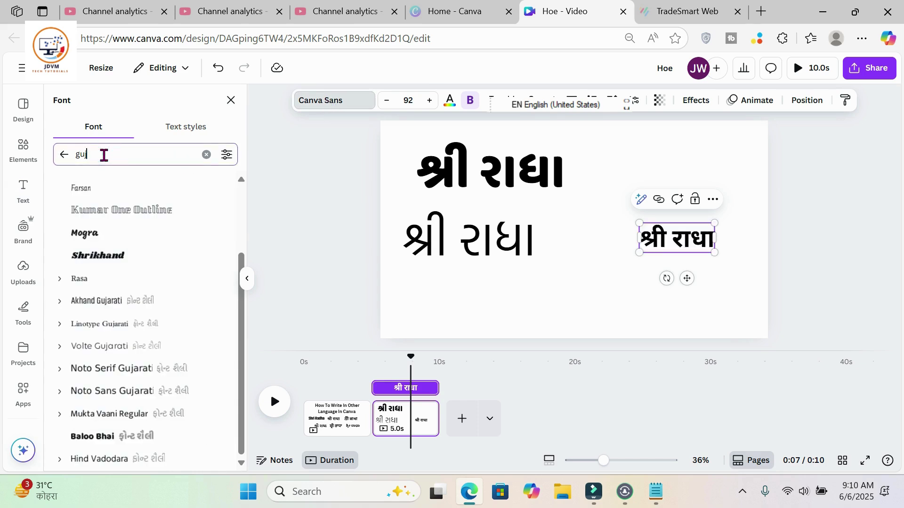
key(BackSpace)
key(BackSpace)
key(BackSpace)
text(dev)
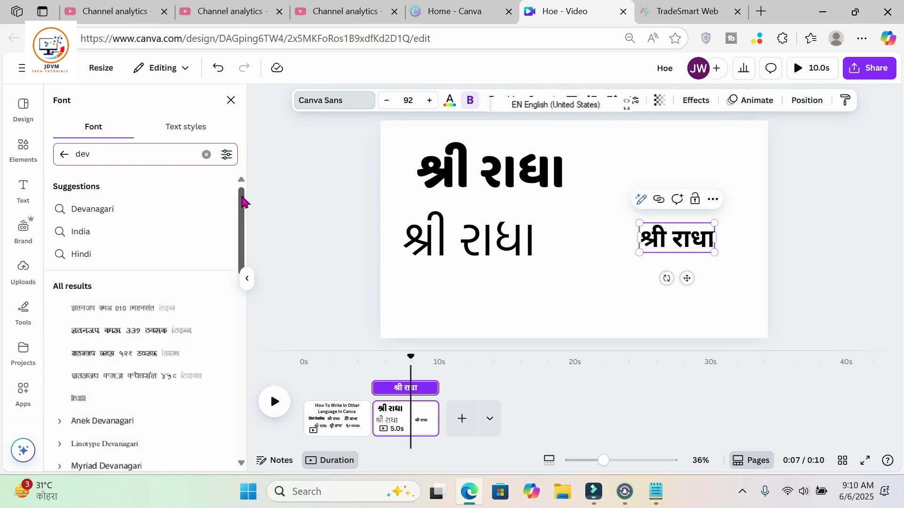
Step: Set the Hindi text on the second page to the font क्वांटम देवनागरी
drag(242, 193, 237, 454)
scroll(233, 450, down, 8)
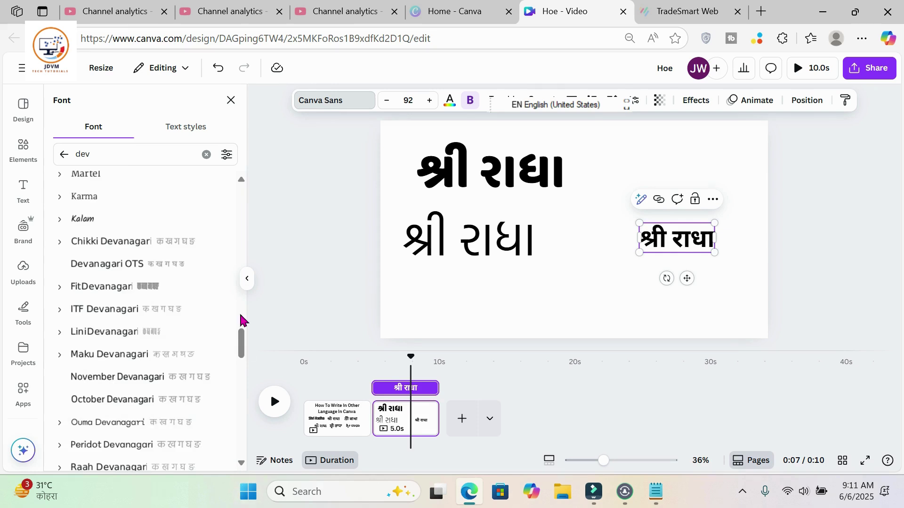
drag(242, 337, 241, 398)
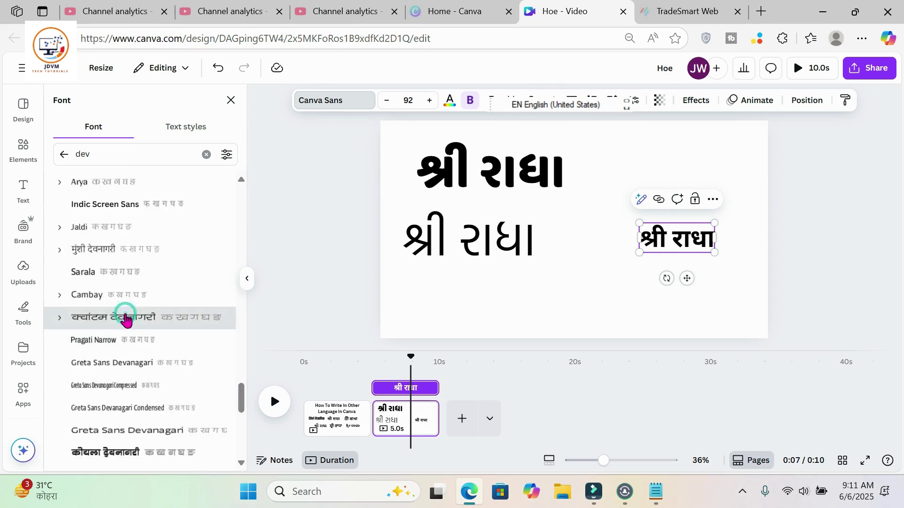
click(126, 321)
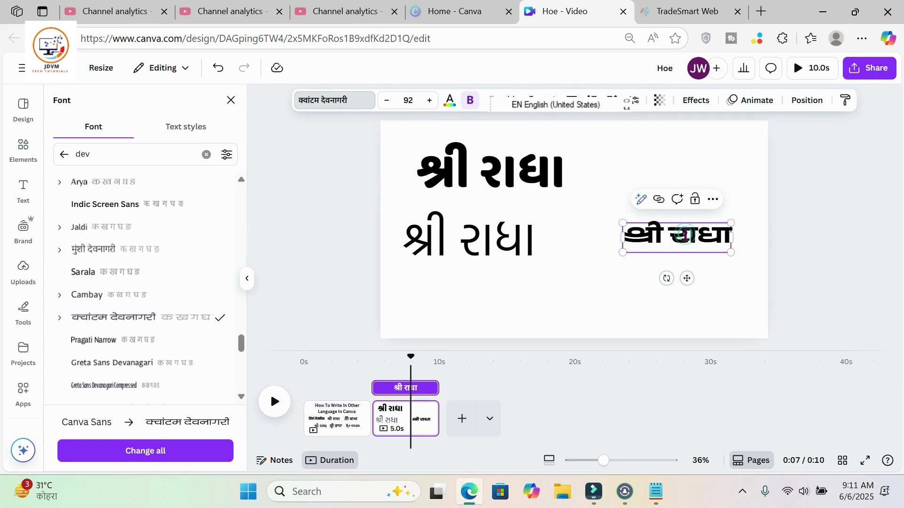
click(611, 156)
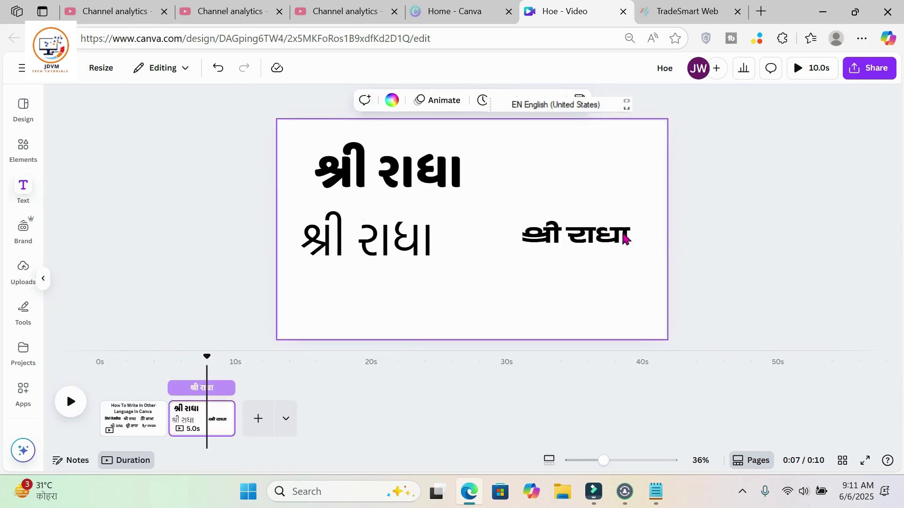
Step: Duplicate the Hindi text, place the copy to its lower left, and set the copy's font to कोयला देवनागरी
click(615, 232)
click(687, 200)
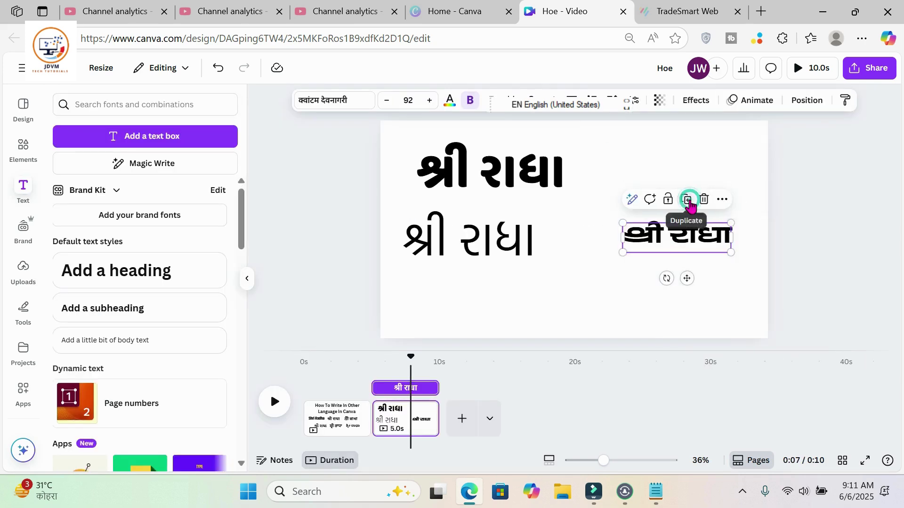
drag(689, 231, 585, 272)
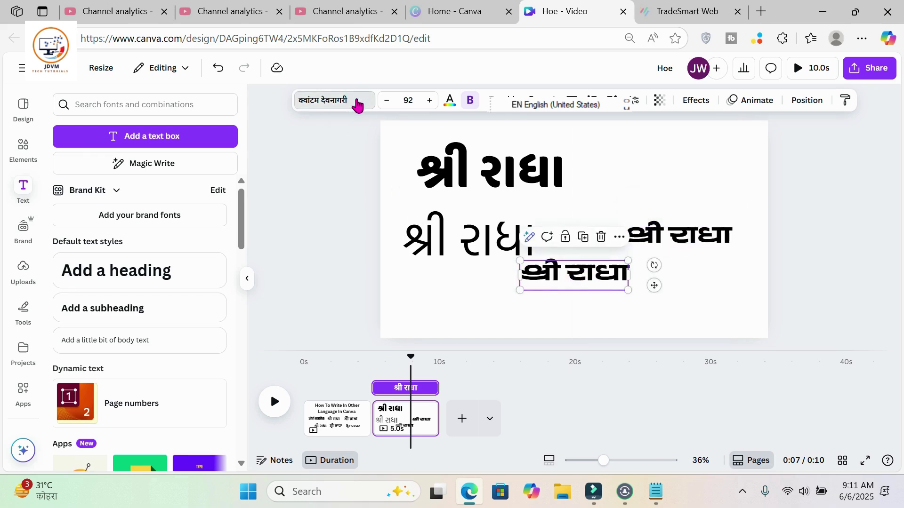
click(358, 104)
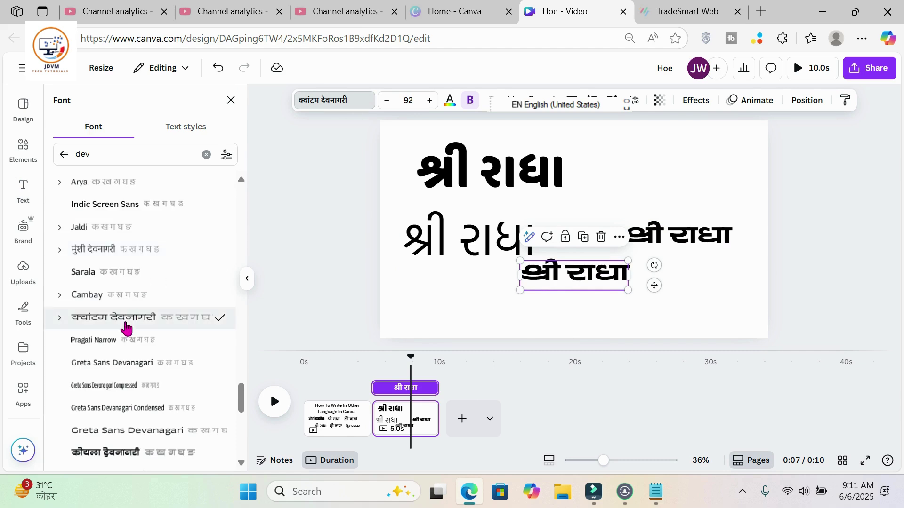
click(172, 459)
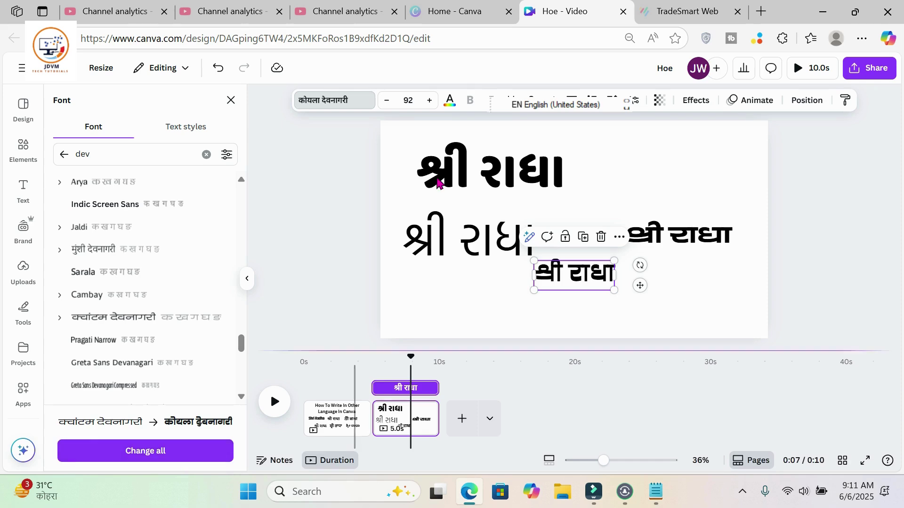
Step: Copy the Bengali text শ্রী রাধা from the first page to the second and place it above the upper Hindi text
click(347, 423)
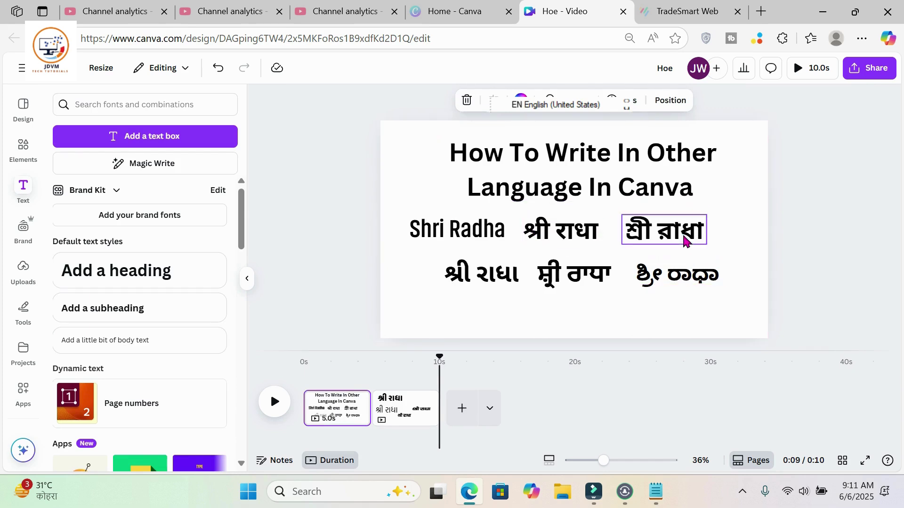
click(685, 241)
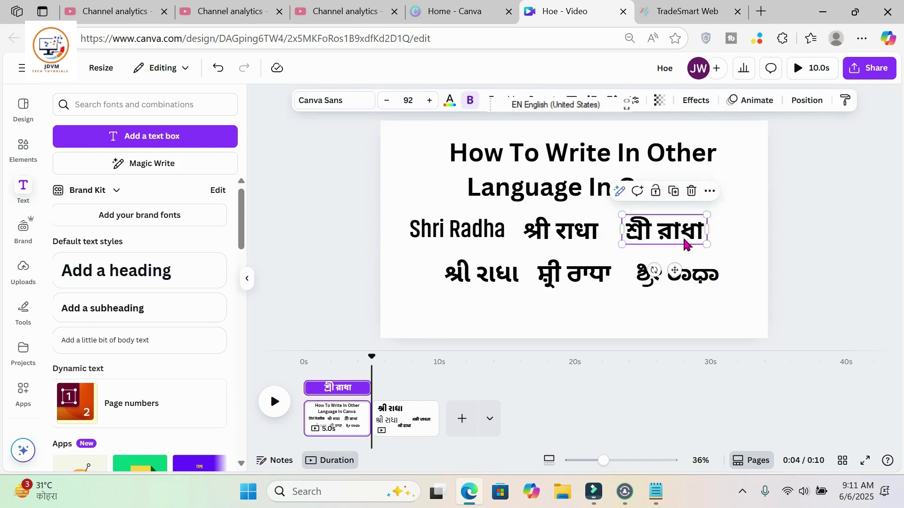
click(410, 426)
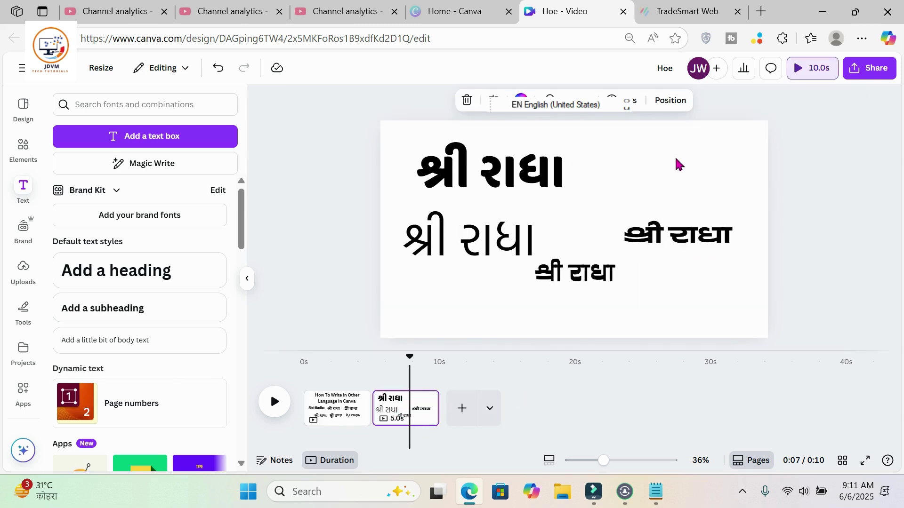
key(ctrl+v)
click(677, 242)
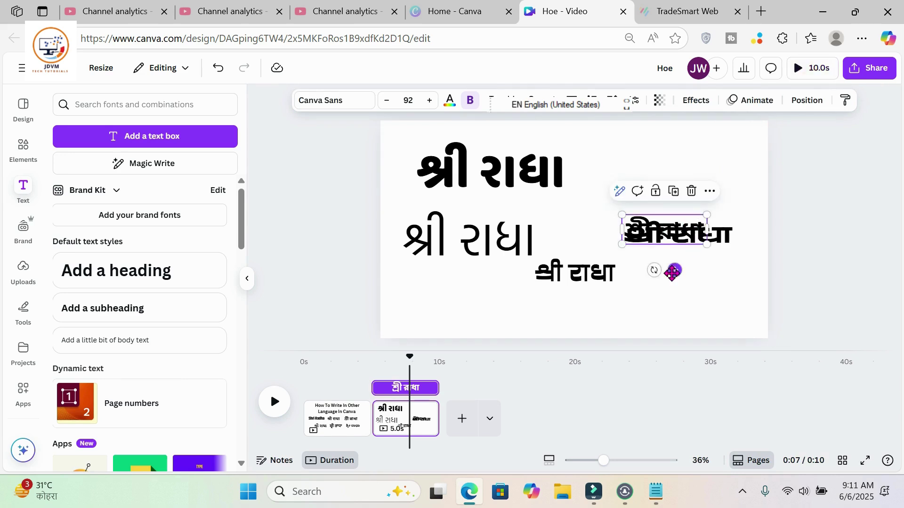
drag(674, 270, 661, 216)
Step: Select the whole Bengali text, search the fonts for "kannad", and apply Noto Serif Kannada
double_click(664, 178)
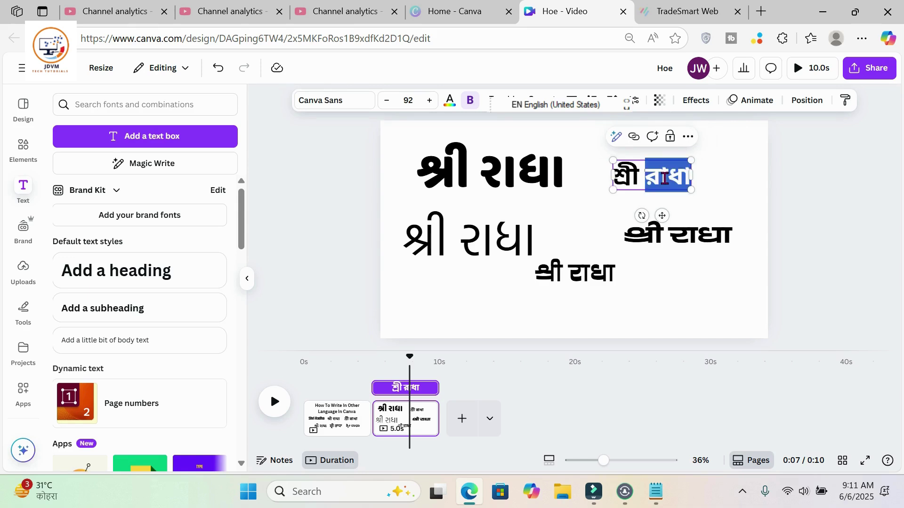
key(ctrl+a)
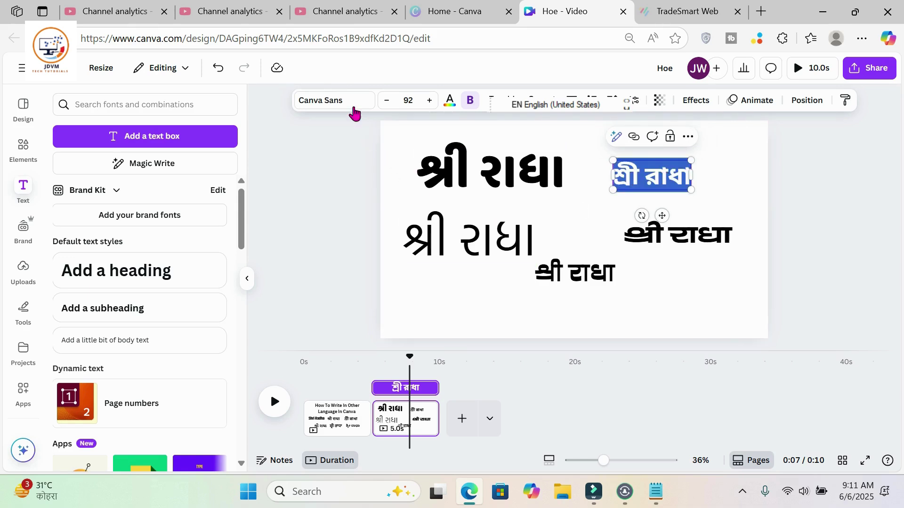
click(352, 105)
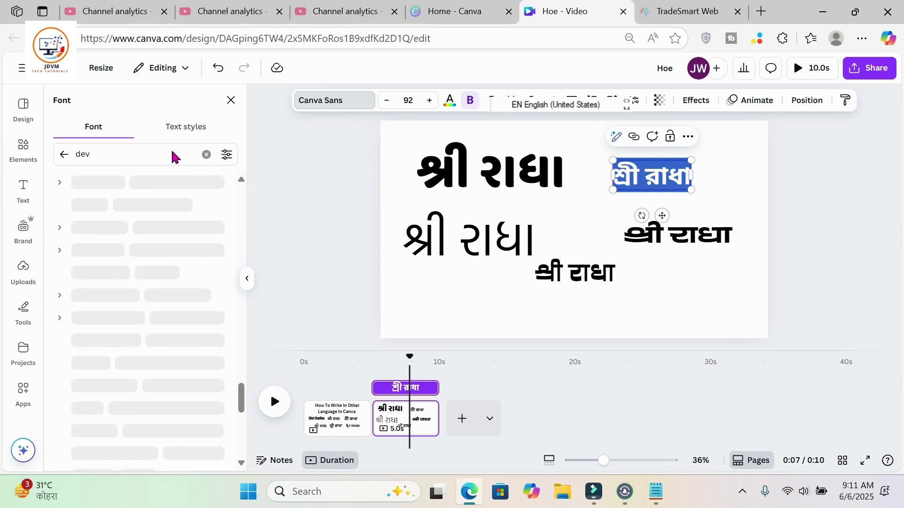
click(206, 155)
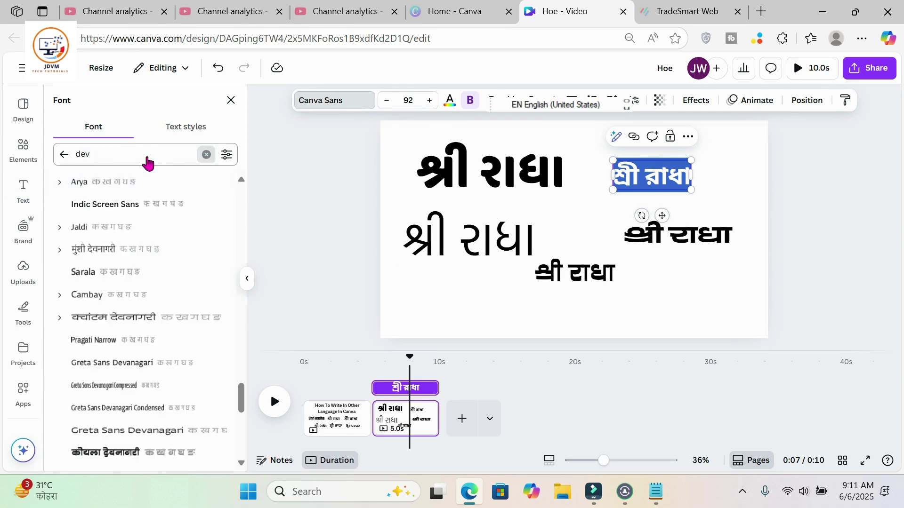
text(kan)
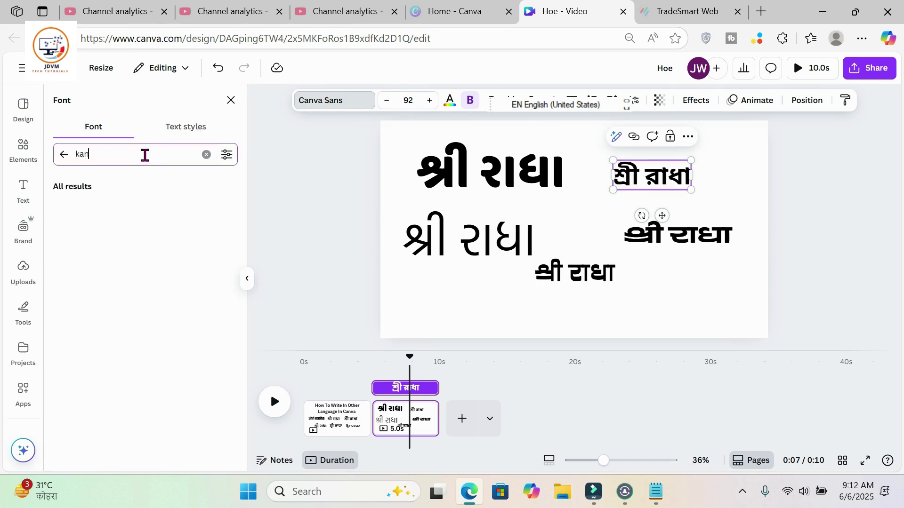
text(na)
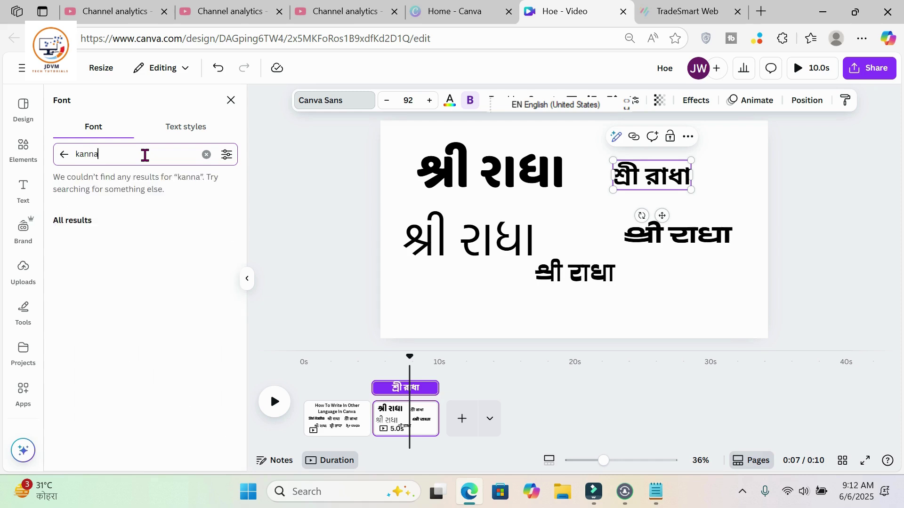
text(d)
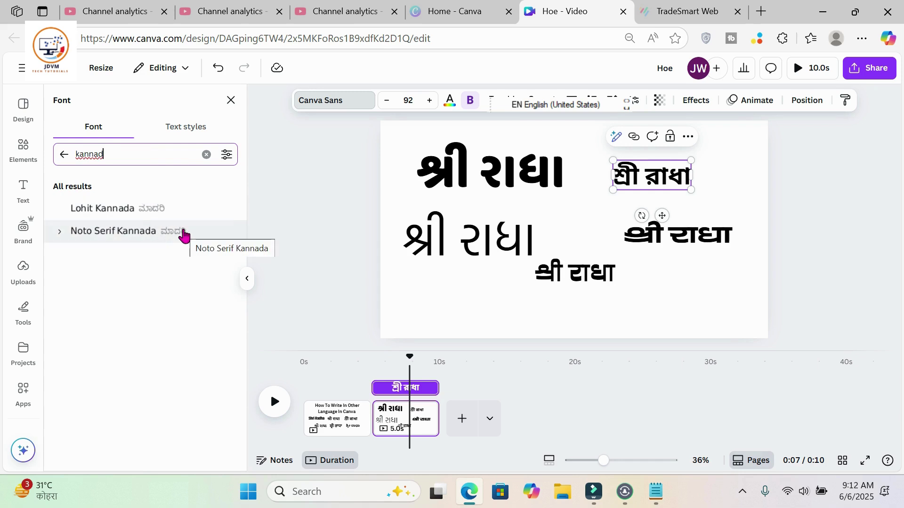
click(132, 234)
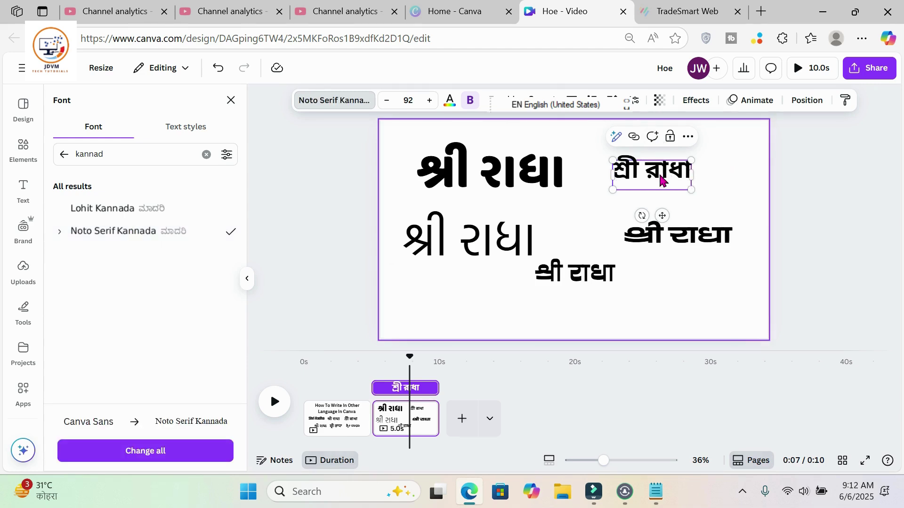
key(Escape)
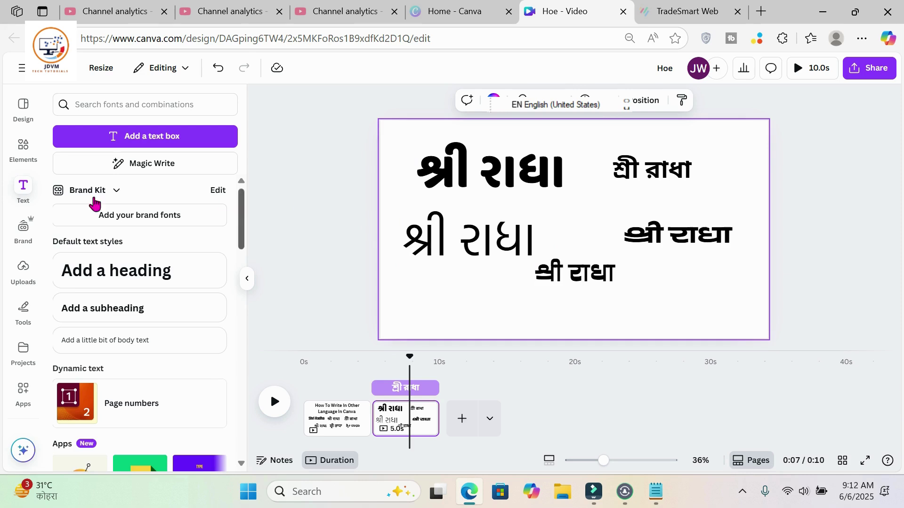
Step: Look through the Brand Kit's logos, colors, fonts and other brand assets, and close it
click(23, 230)
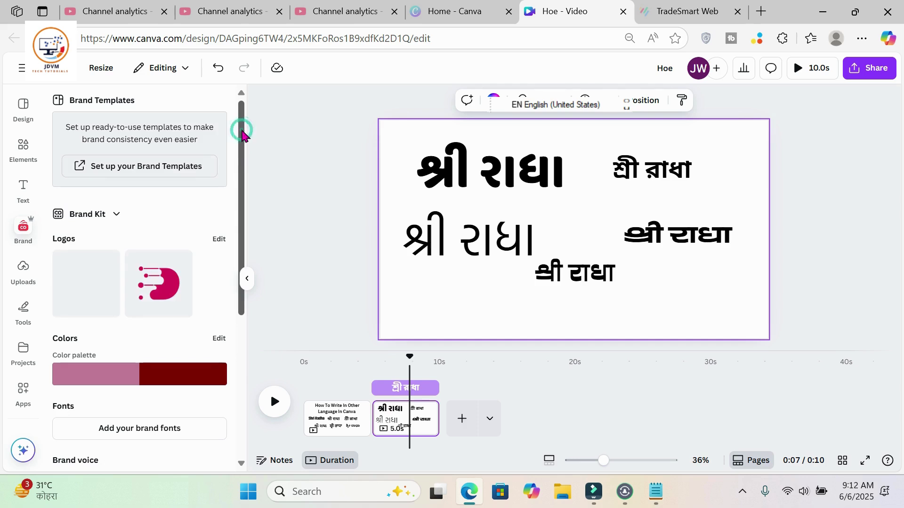
drag(241, 130, 244, 292)
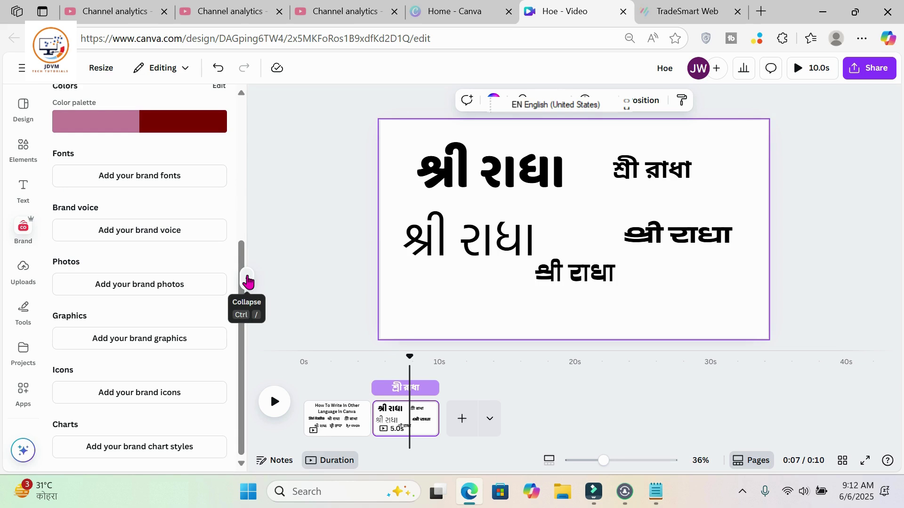
click(247, 282)
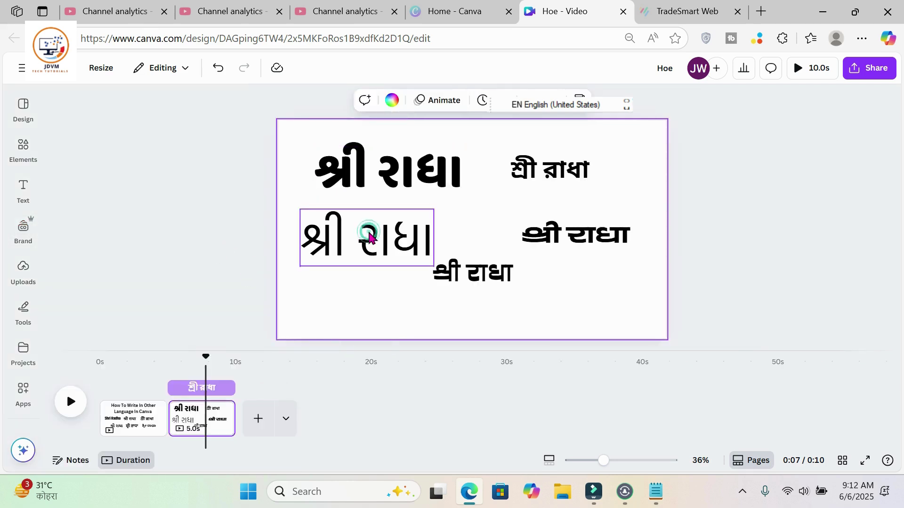
Step: Search the fonts for "punjabi" with the lower Gujarati text selected, browse the results, and close the font list without applying any
click(365, 233)
click(242, 101)
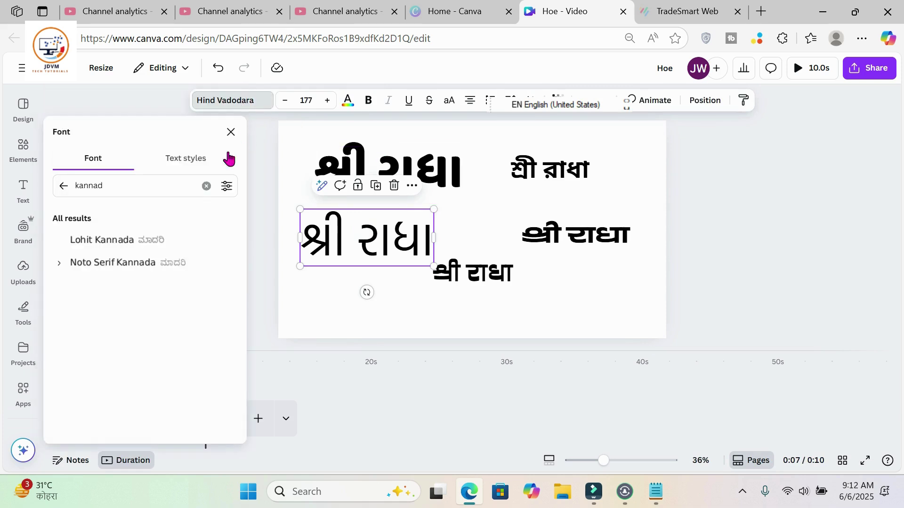
click(206, 186)
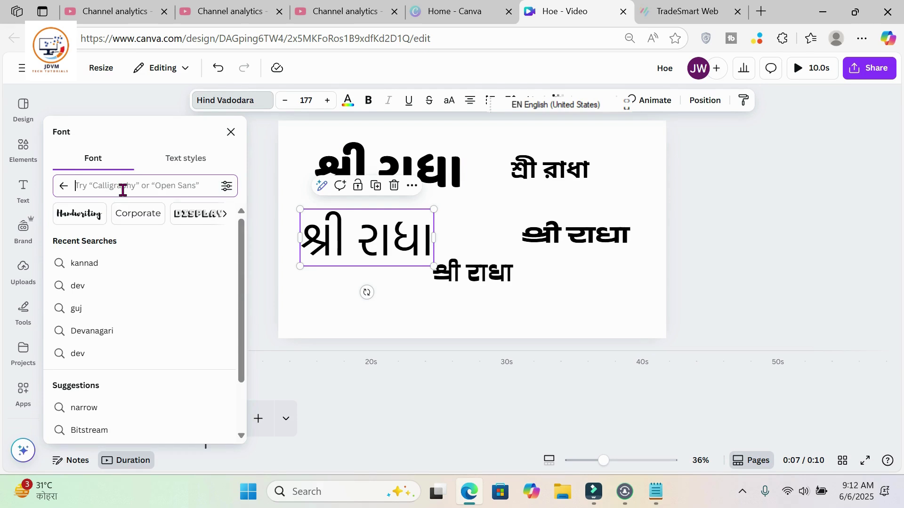
text(punja)
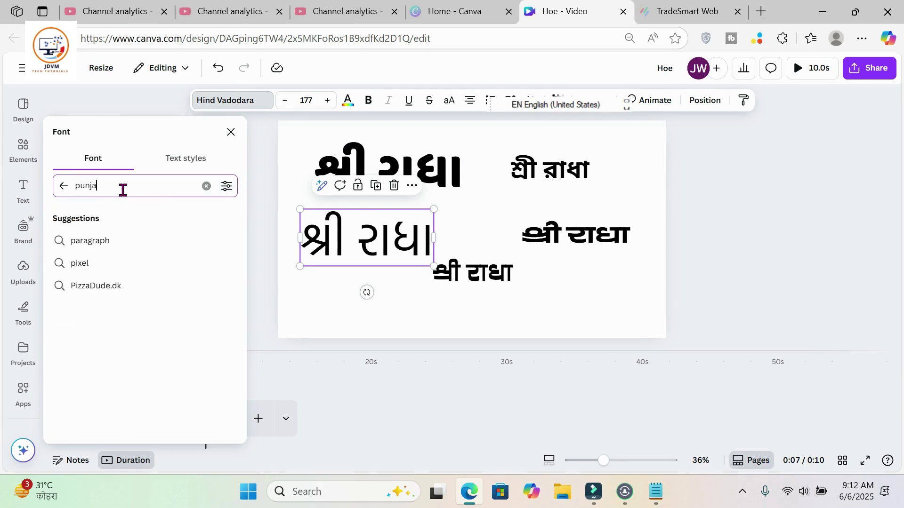
text(bi)
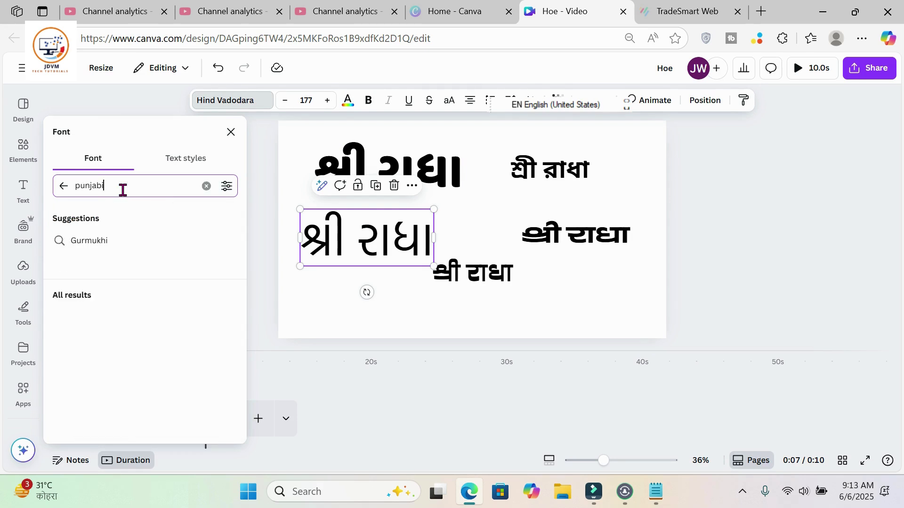
drag(241, 221, 246, 292)
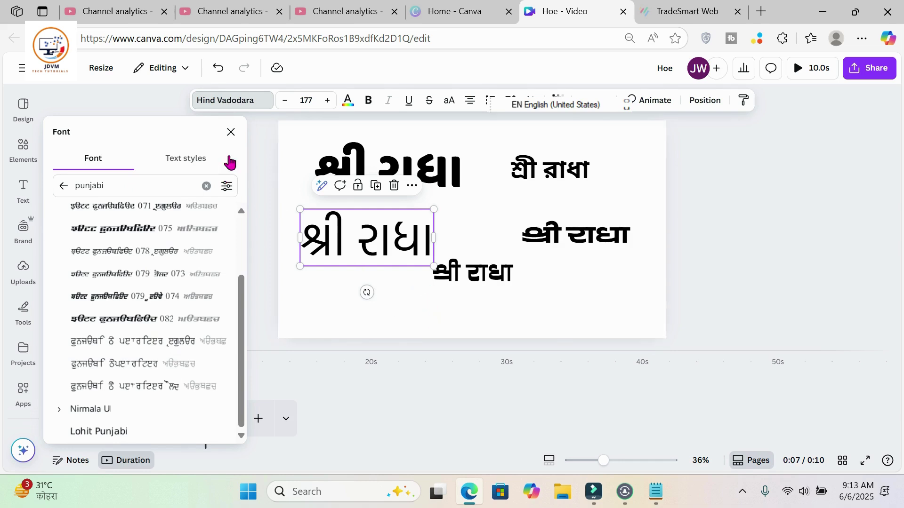
click(230, 133)
click(502, 203)
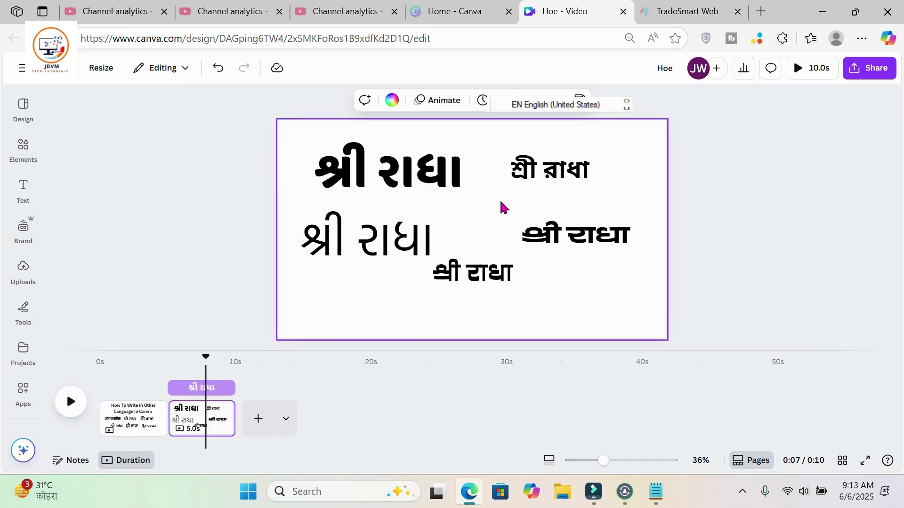